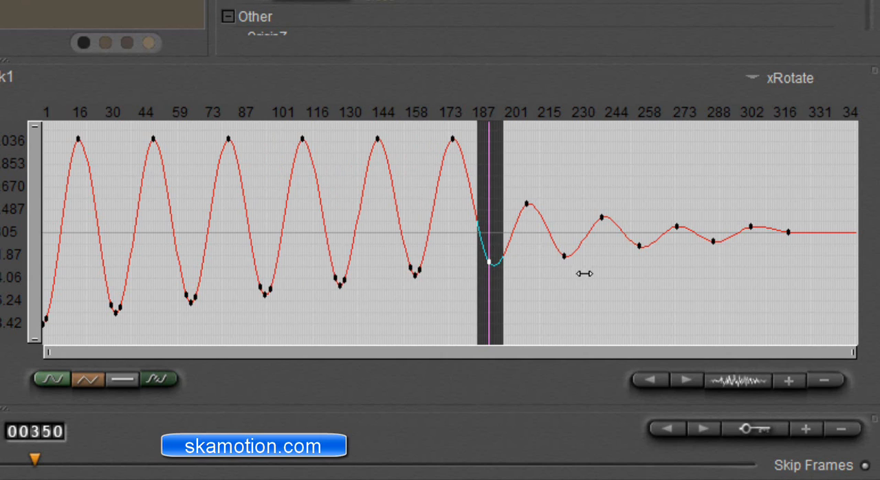
# Raise link1's xRotate trough near frame 225 to about -10° and lower the peak near frame 177 to about 22°.
pyautogui.click(559, 268)
pyautogui.moveTo(564, 272); pyautogui.dragTo(565, 270)
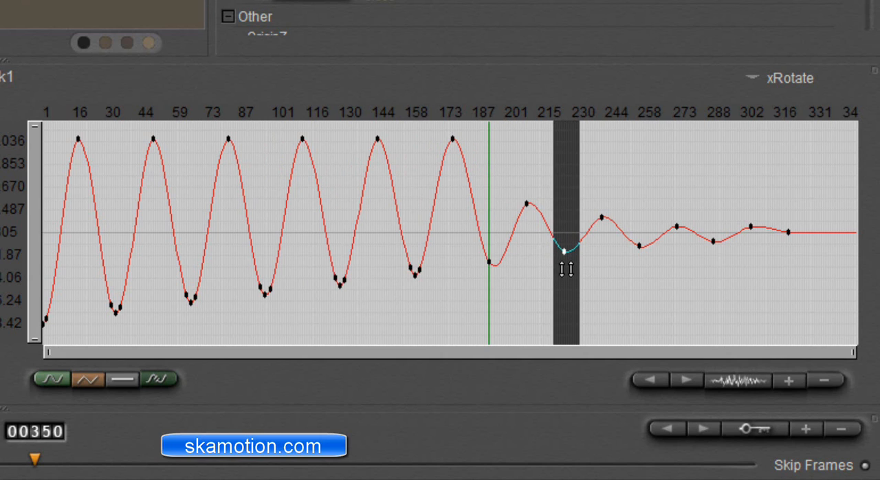
pyautogui.click(457, 190)
pyautogui.moveTo(463, 190); pyautogui.dragTo(461, 225)
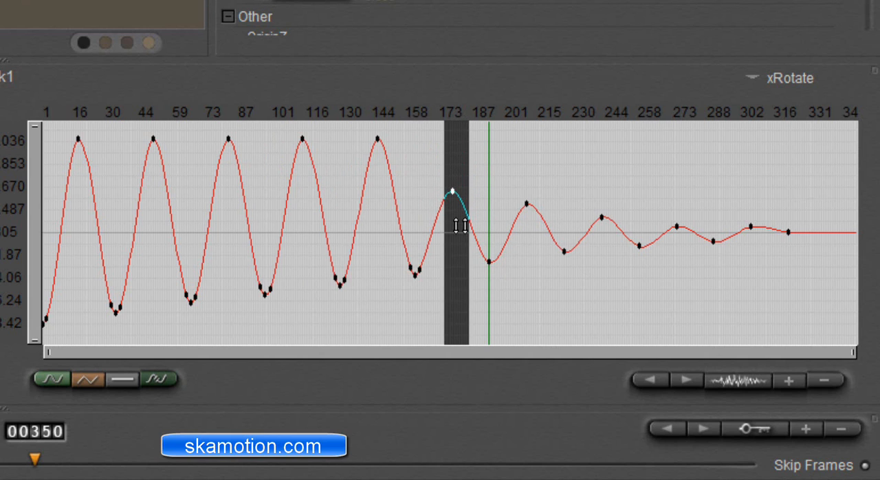
# Lower the xRotate peaks near frames 145, 113, 81 and 49 to about 27°, 33°, 37° and 42°.
pyautogui.moveTo(373, 212); pyautogui.dragTo(401, 214)
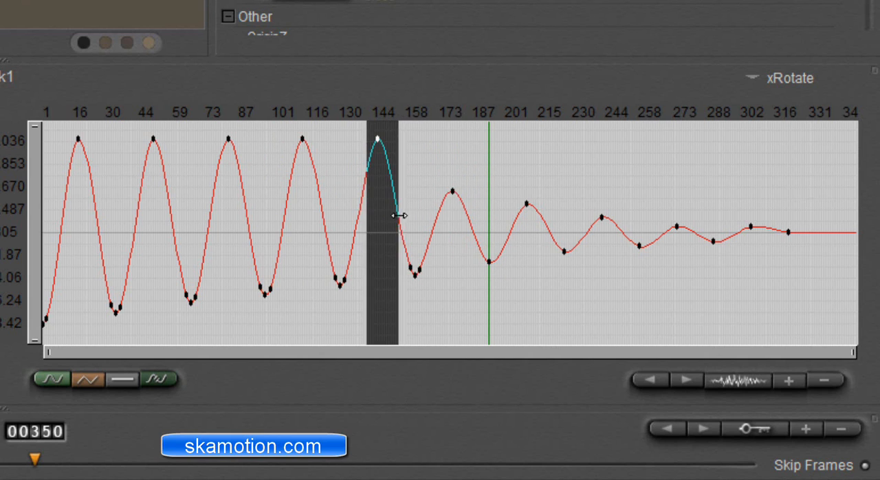
pyautogui.moveTo(373, 186); pyautogui.dragTo(381, 227)
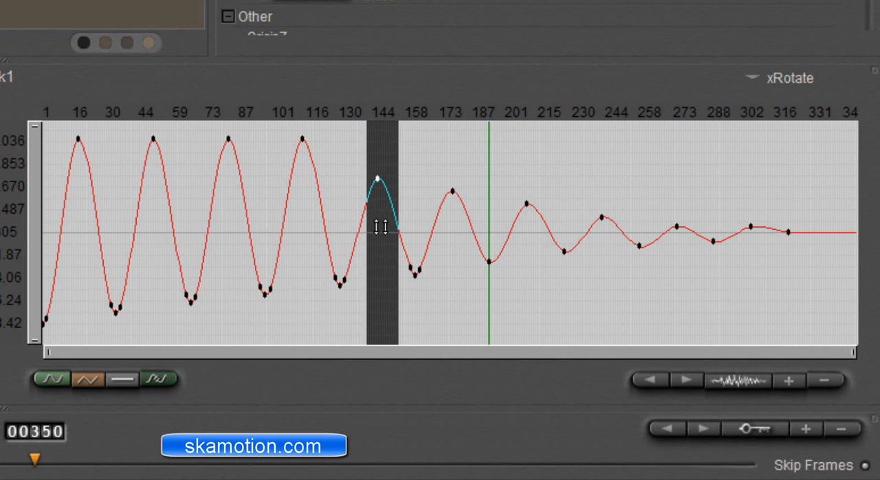
pyautogui.moveTo(292, 220); pyautogui.dragTo(322, 220)
pyautogui.moveTo(302, 191); pyautogui.dragTo(305, 222)
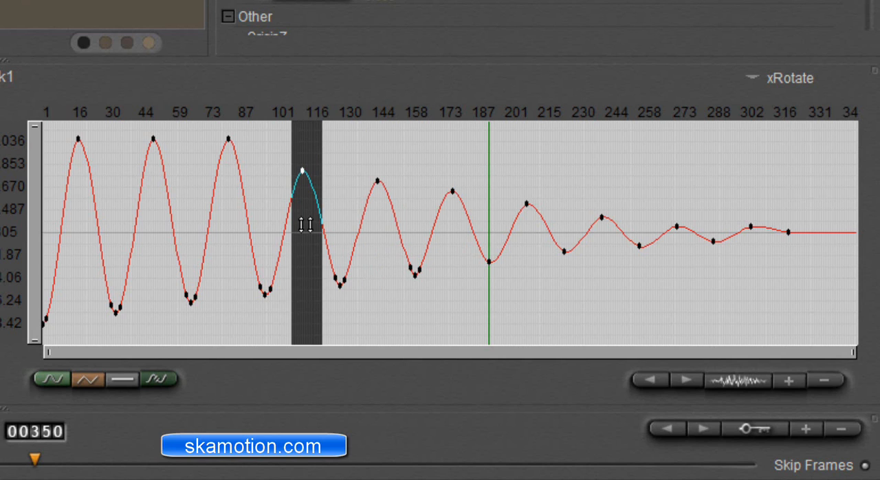
pyautogui.moveTo(220, 220); pyautogui.dragTo(246, 220)
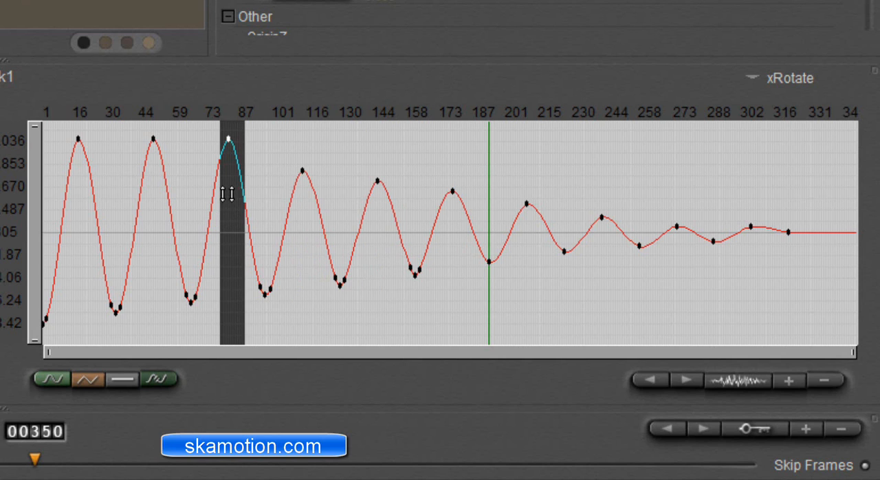
pyautogui.moveTo(228, 190); pyautogui.dragTo(228, 216)
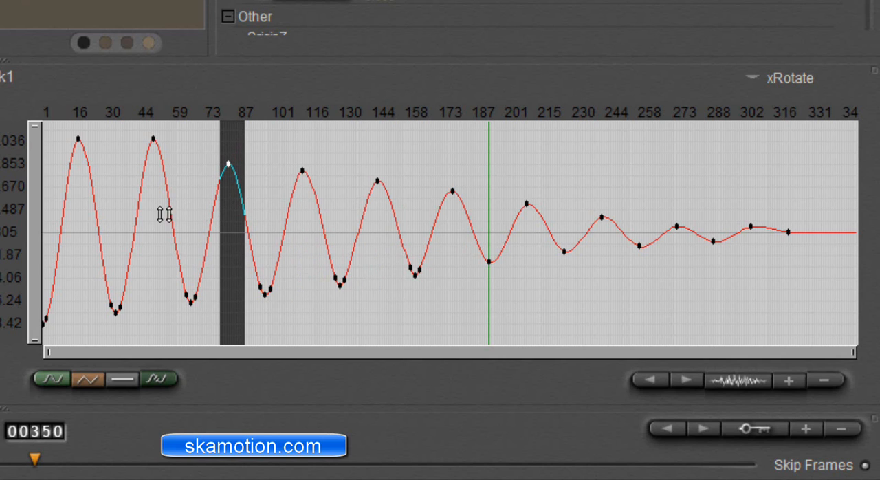
pyautogui.moveTo(165, 215)
pyautogui.mouseDown()
pyautogui.moveTo(138, 213)
pyautogui.moveTo(149, 196)
pyautogui.moveTo(150, 213)
pyautogui.mouseUp()
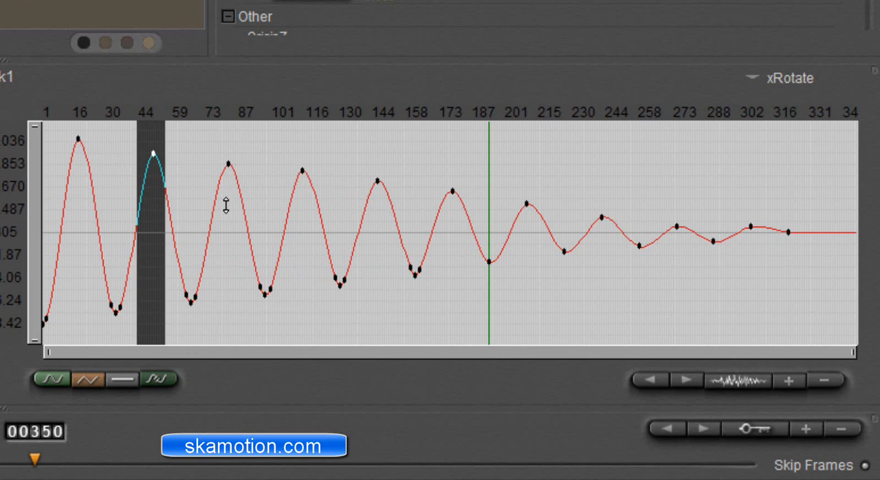
# Fine-tune the xRotate peaks near frames 81, 113, 145, 177 and 209 to about 35°, 28°, 24°, 18° and 13°.
pyautogui.moveTo(226, 205); pyautogui.dragTo(237, 203)
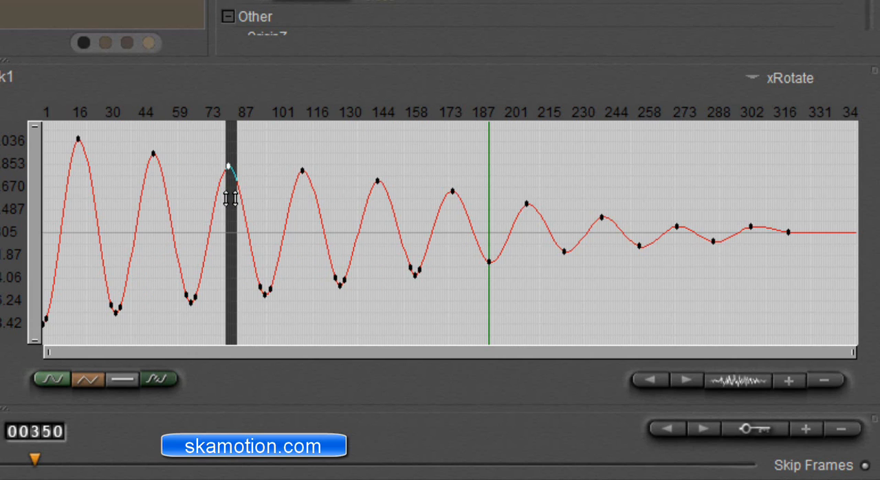
pyautogui.moveTo(297, 200); pyautogui.dragTo(310, 199)
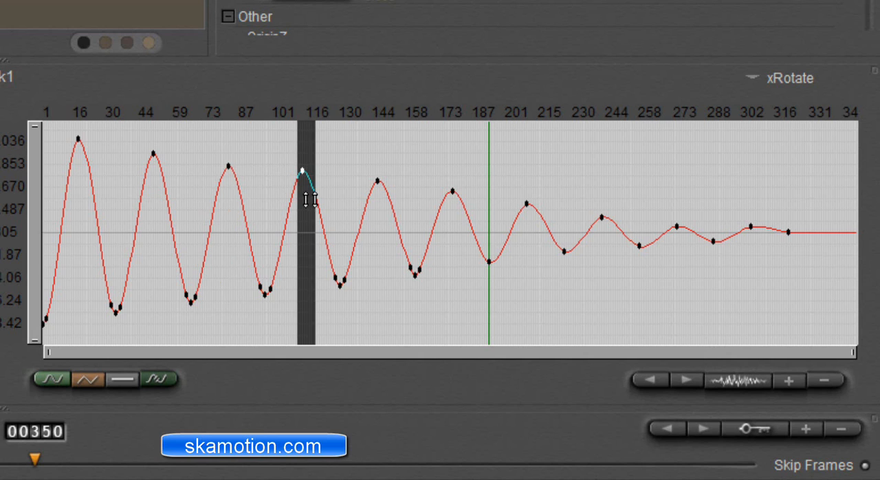
pyautogui.click(383, 216)
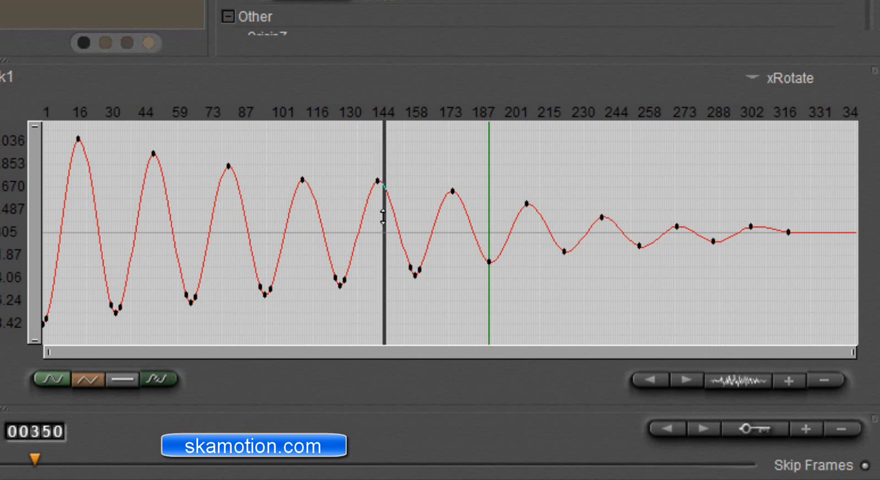
pyautogui.moveTo(383, 216)
pyautogui.mouseDown()
pyautogui.moveTo(370, 215)
pyautogui.moveTo(377, 218)
pyautogui.mouseUp()
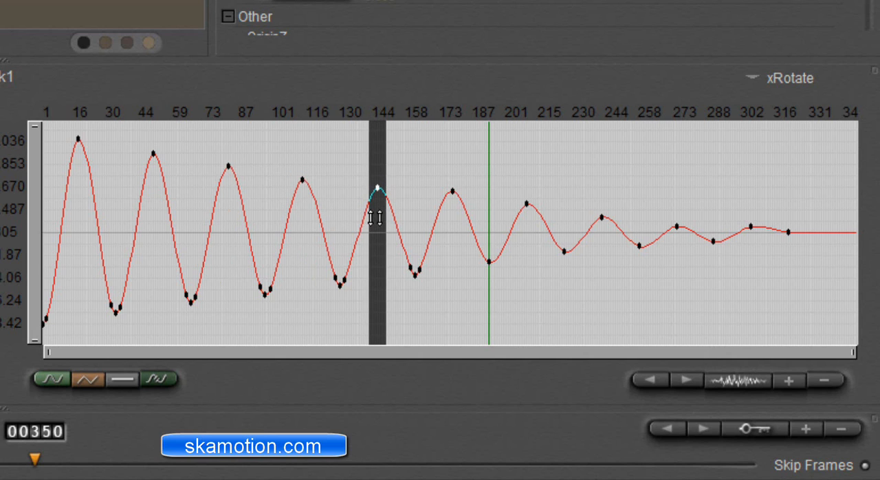
pyautogui.click(451, 212)
pyautogui.moveTo(451, 212); pyautogui.dragTo(456, 226)
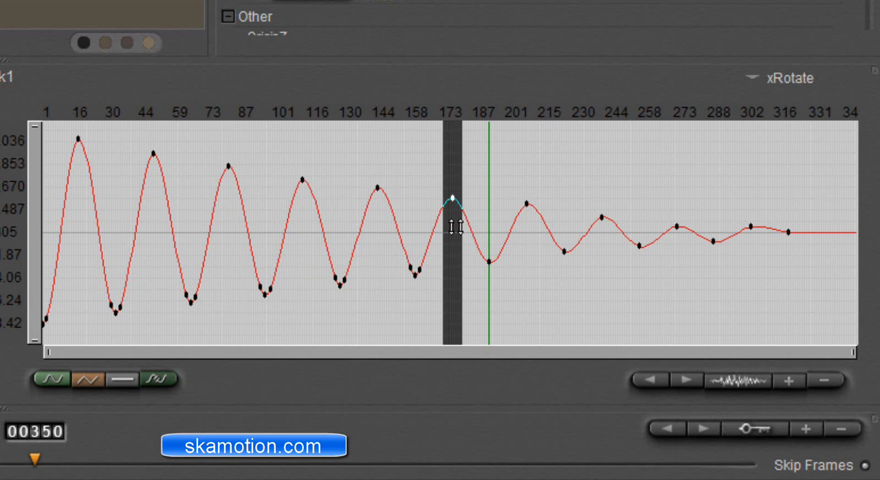
pyautogui.click(522, 227)
pyautogui.moveTo(522, 227); pyautogui.dragTo(524, 228)
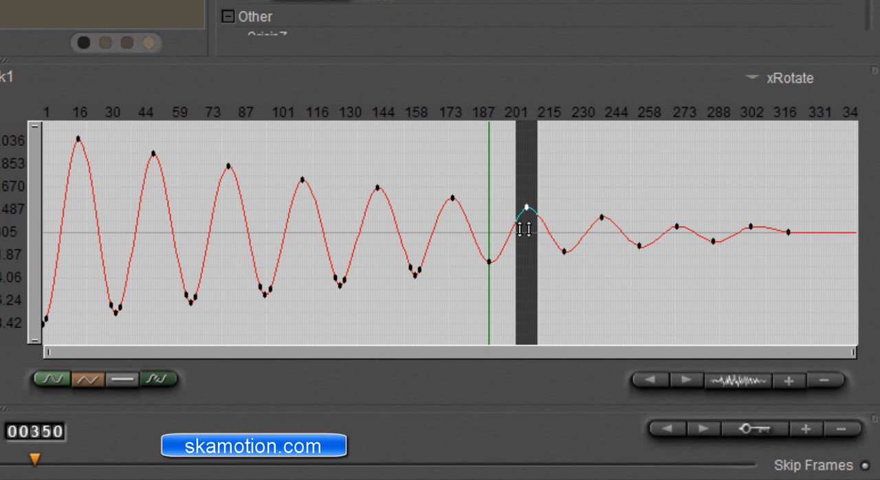
# Play the animation from frame 1 to review the pendulum's decaying swing, and stop the playback.
pyautogui.moveTo(851, 353); pyautogui.dragTo(177, 349)
pyautogui.moveTo(114, 353); pyautogui.dragTo(244, 378)
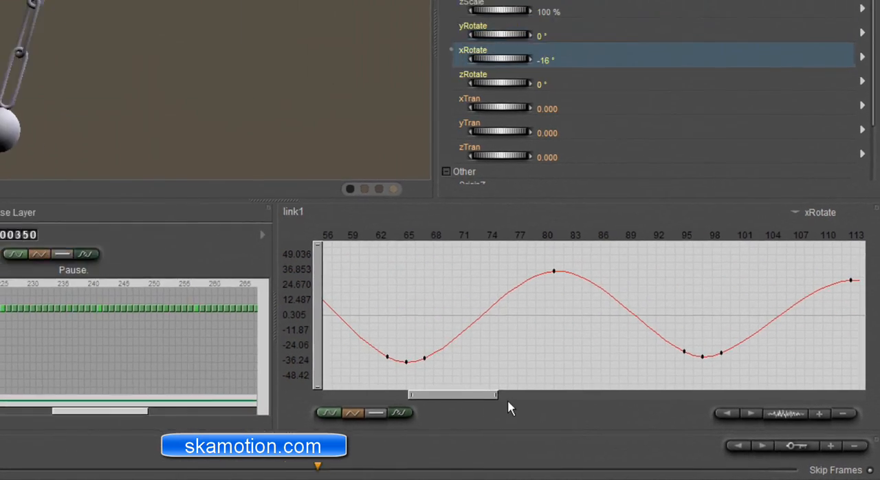
pyautogui.moveTo(496, 395); pyautogui.dragTo(852, 397)
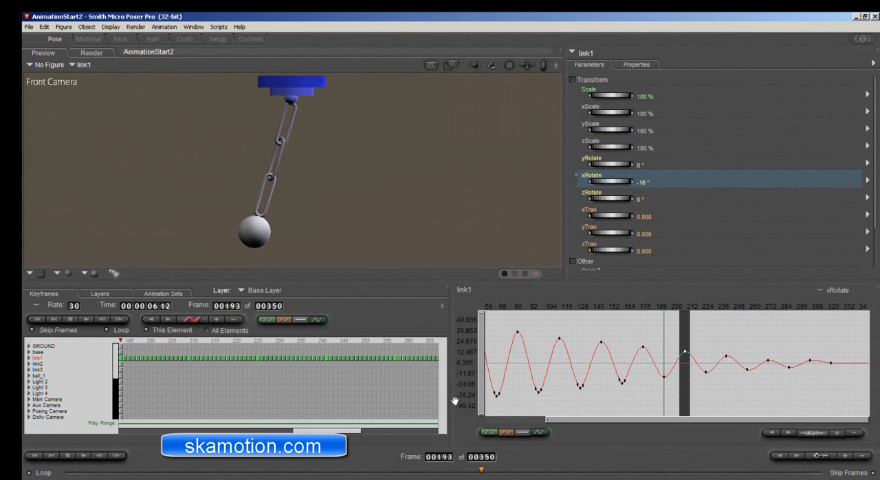
pyautogui.moveTo(174, 472); pyautogui.dragTo(63, 470)
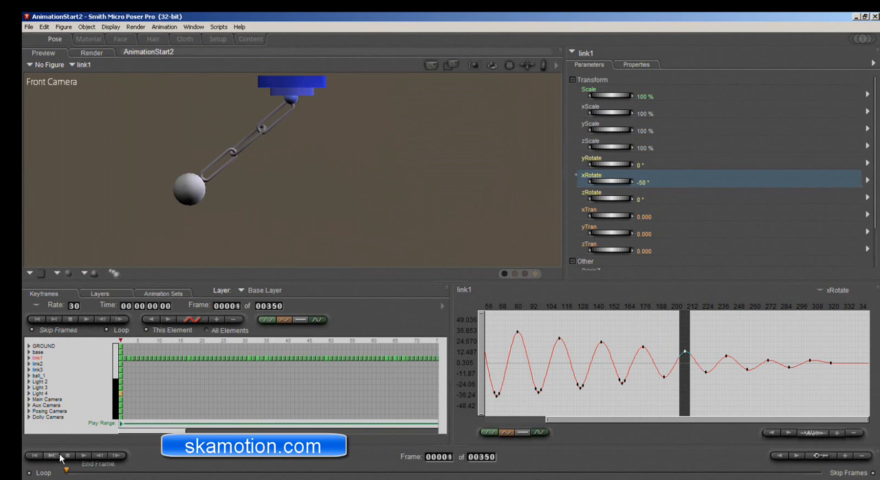
pyautogui.click(84, 456)
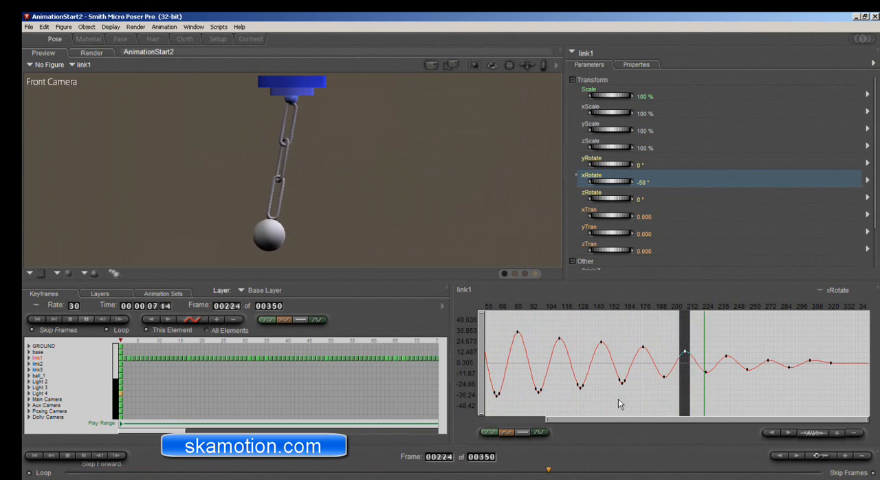
pyautogui.moveTo(548, 422); pyautogui.dragTo(516, 422)
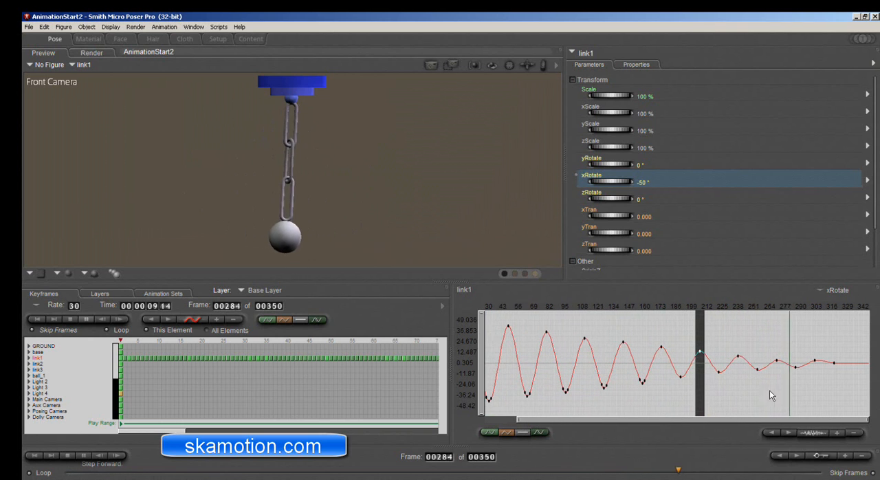
pyautogui.click(404, 472)
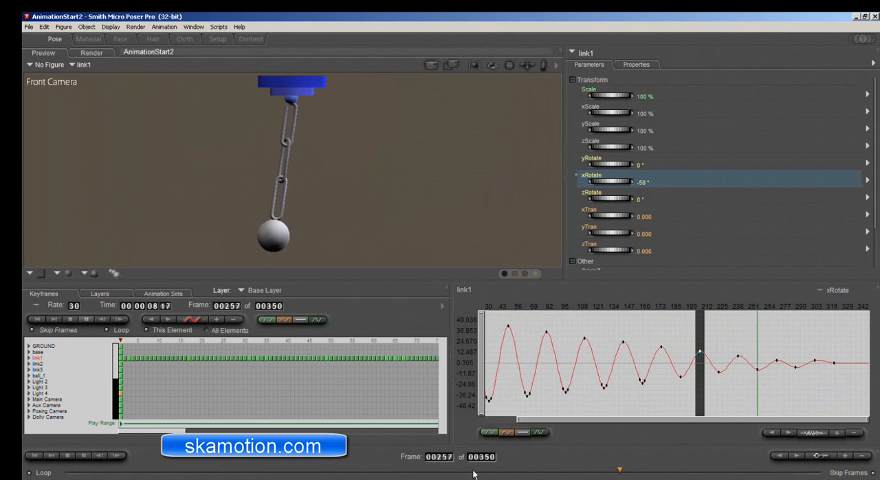
pyautogui.click(68, 456)
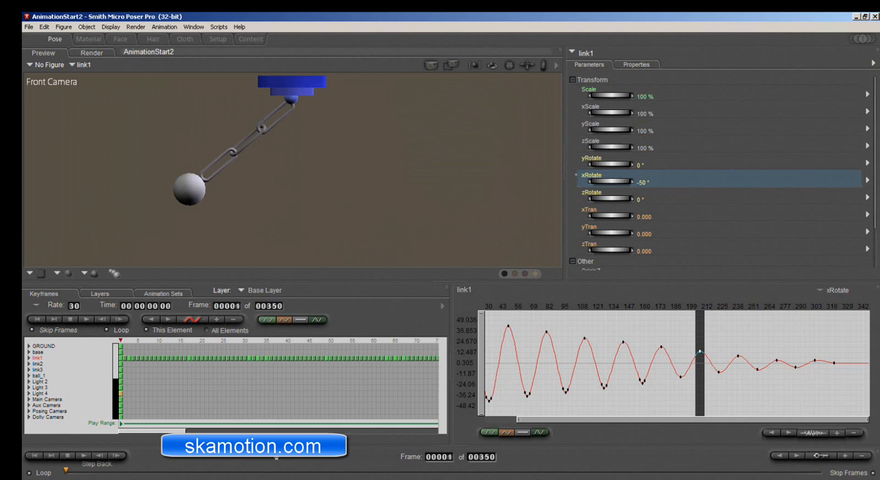
# Delete the surplus xRotate keyframes on both sides of the troughs near frames 161 and 129.
pyautogui.moveTo(525, 417); pyautogui.dragTo(626, 403)
pyautogui.click(624, 377)
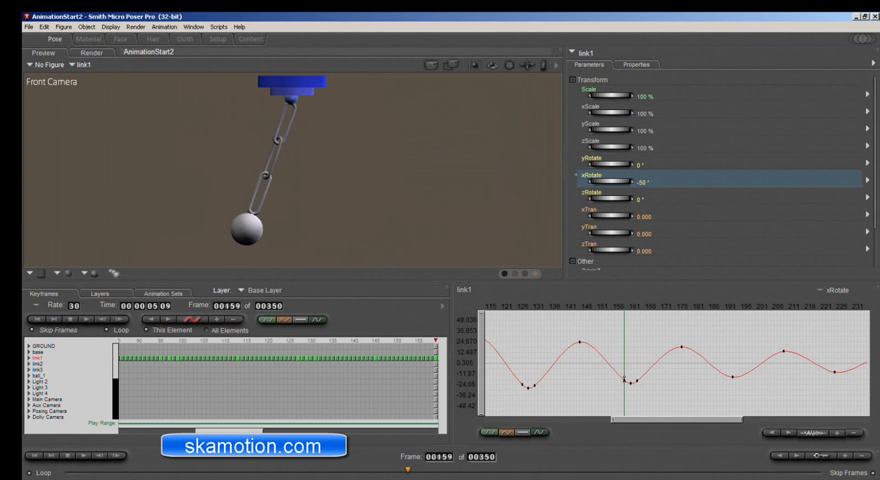
pyautogui.click(637, 379)
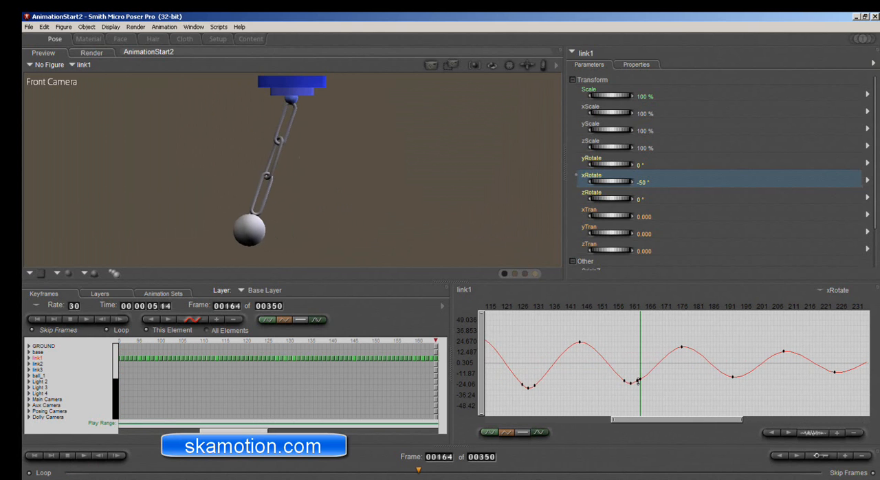
pyautogui.click(637, 380)
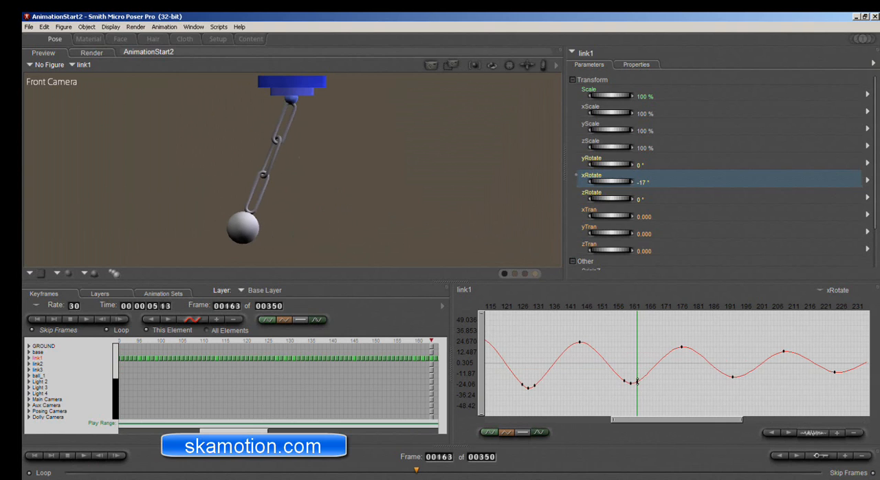
pyautogui.click(624, 380)
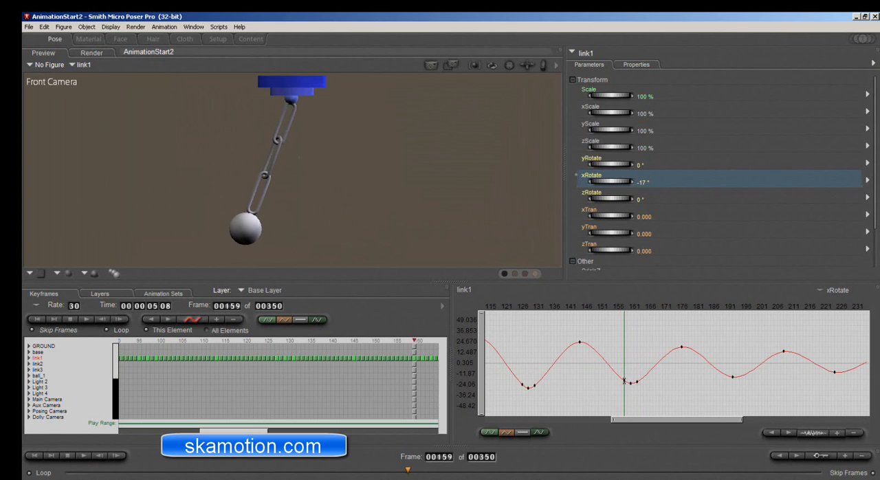
pyautogui.click(637, 380)
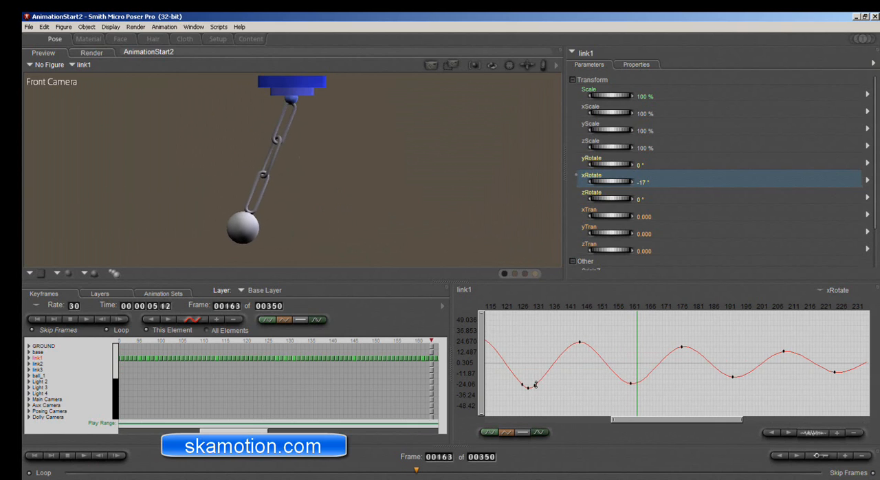
pyautogui.click(534, 384)
pyautogui.click(522, 384)
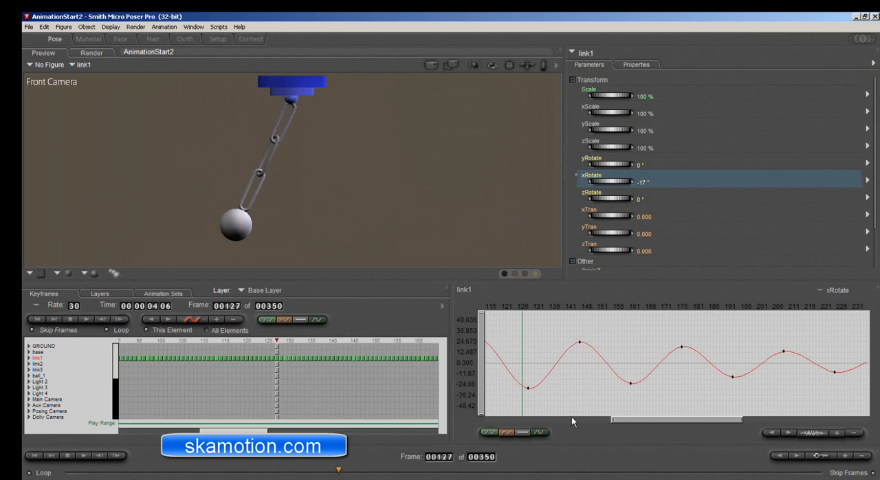
# Smooth link1's xRotate trough near frame 97 by adjusting its side keyframes at frames 99 and 95.
pyautogui.moveTo(608, 419); pyautogui.dragTo(565, 418)
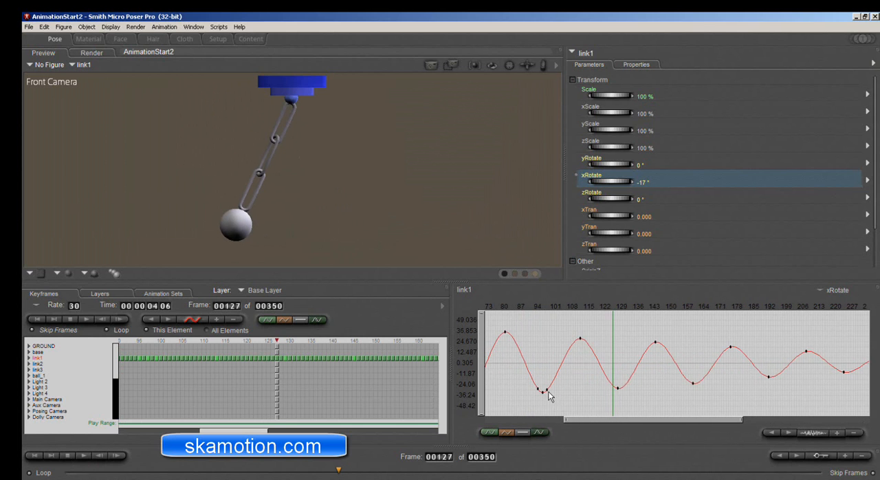
pyautogui.click(547, 390)
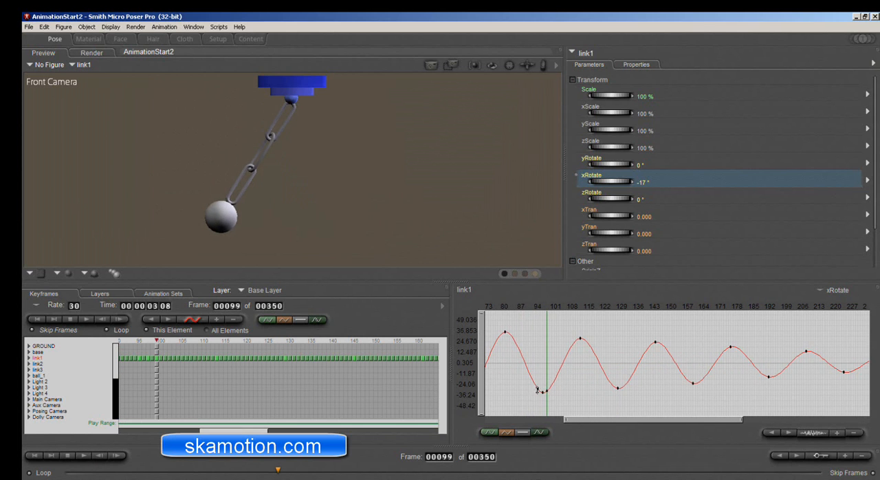
pyautogui.click(537, 390)
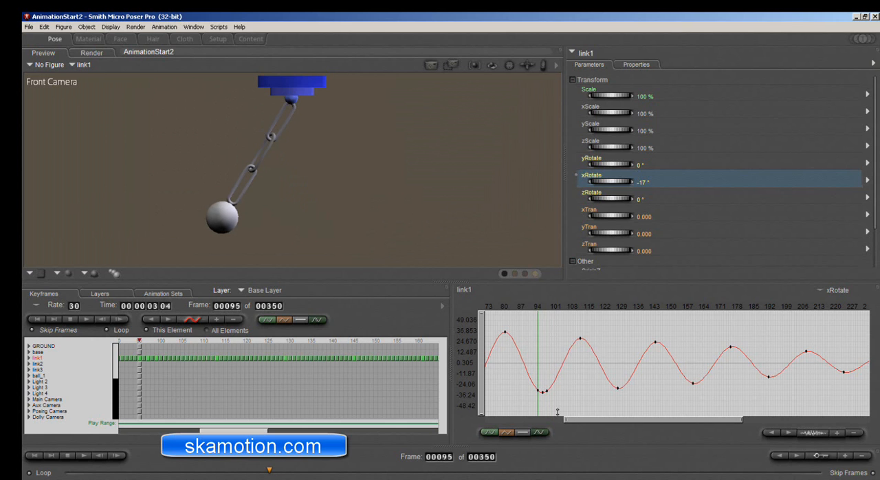
# Smooth the xRotate troughs near frames 65 and 33 by adjusting the keyframes beside them, and play back the swing.
pyautogui.moveTo(565, 418); pyautogui.dragTo(514, 419)
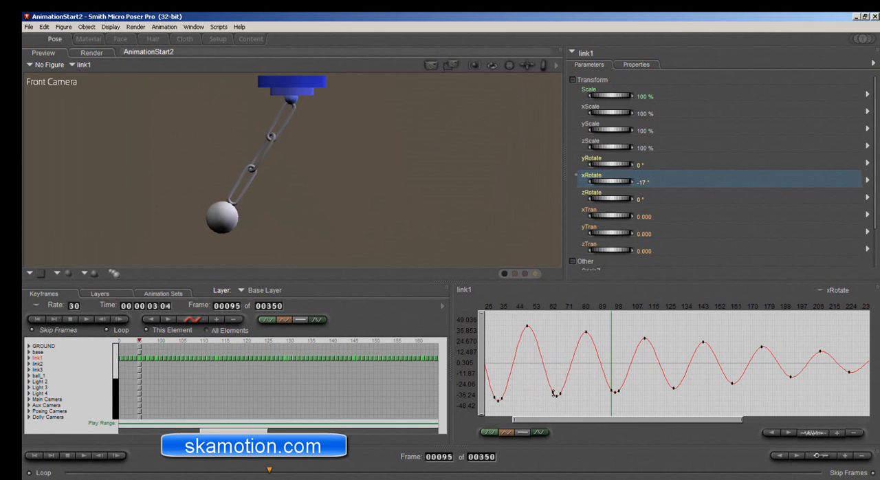
pyautogui.click(553, 393)
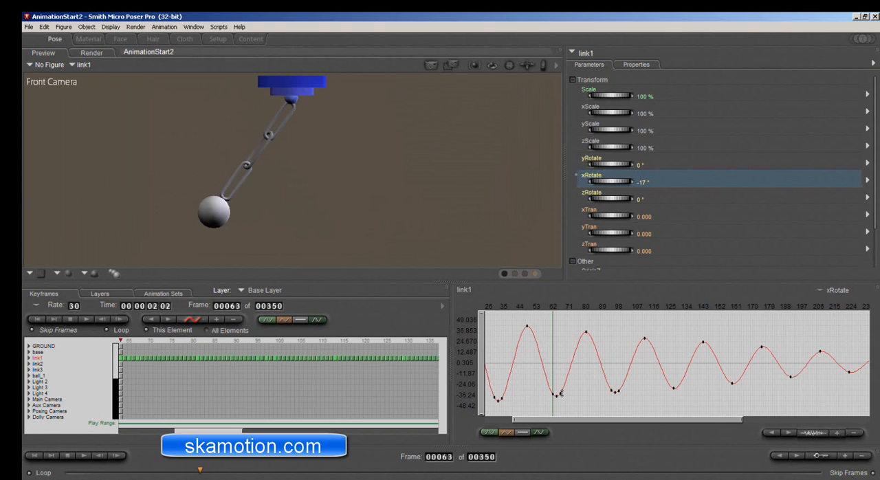
pyautogui.click(561, 393)
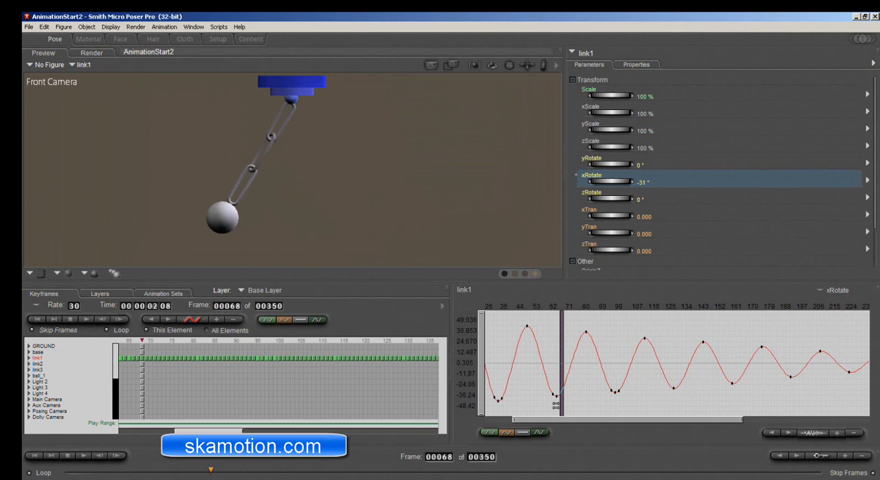
pyautogui.click(502, 397)
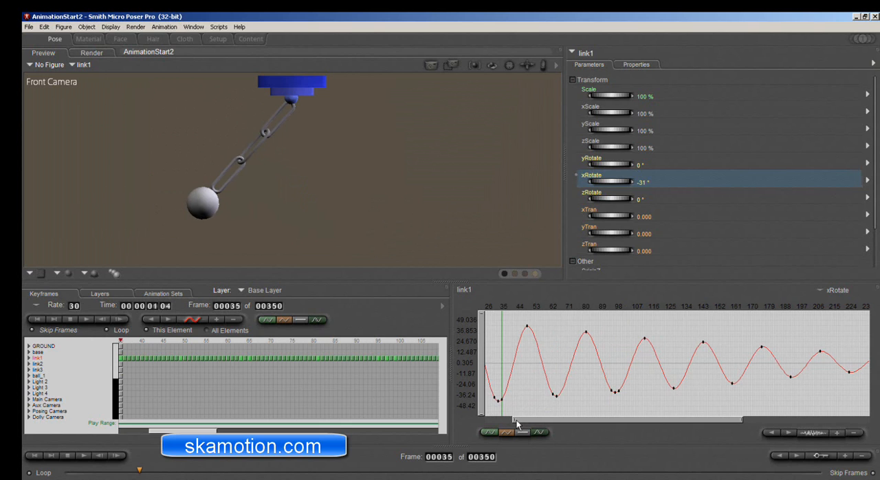
pyautogui.moveTo(517, 420); pyautogui.dragTo(471, 420)
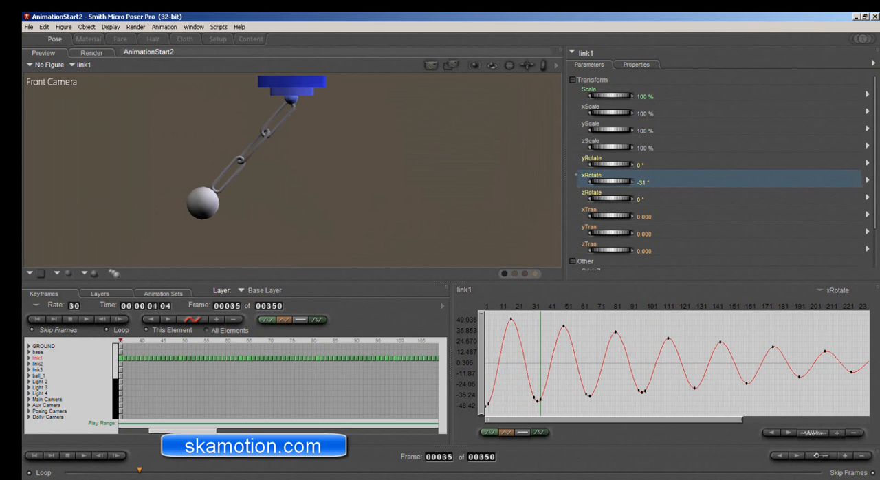
pyautogui.click(83, 455)
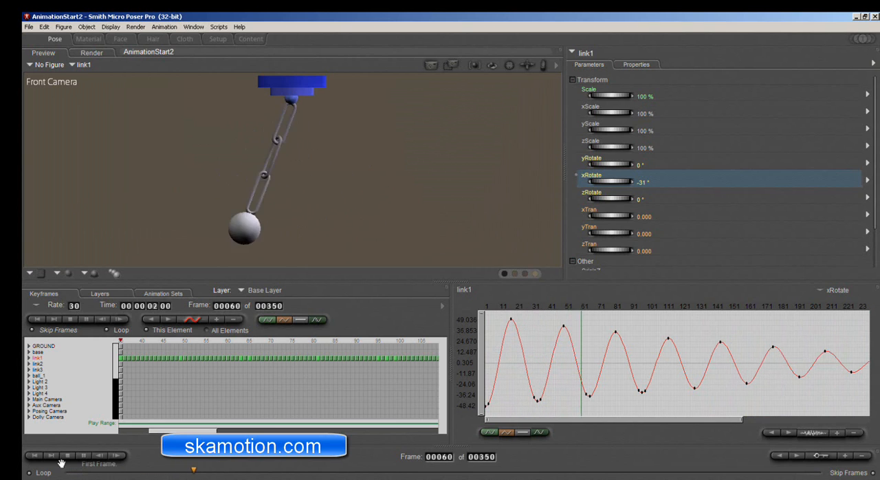
pyautogui.click(67, 455)
# Taper the end of link1's xRotate curve toward 0° with keyframes at frames 257, 289, 305, 321 and 337, and play the animation.
pyautogui.moveTo(741, 417); pyautogui.dragTo(869, 418)
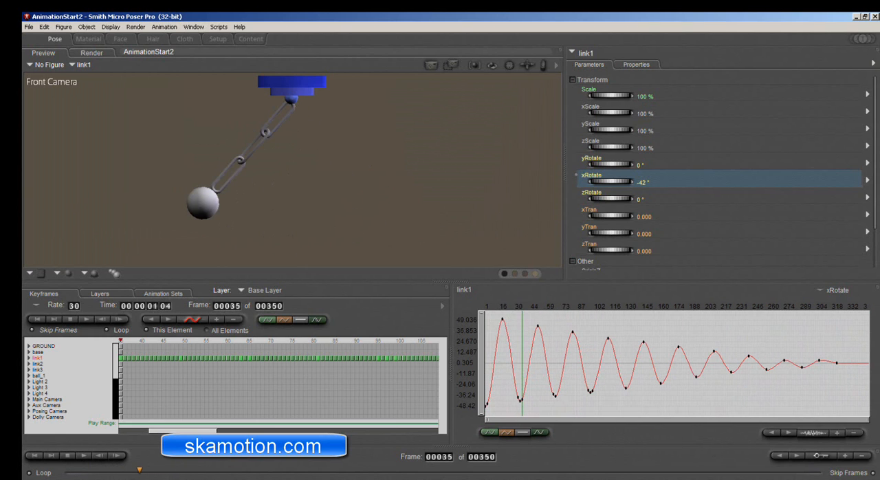
pyautogui.click(855, 363)
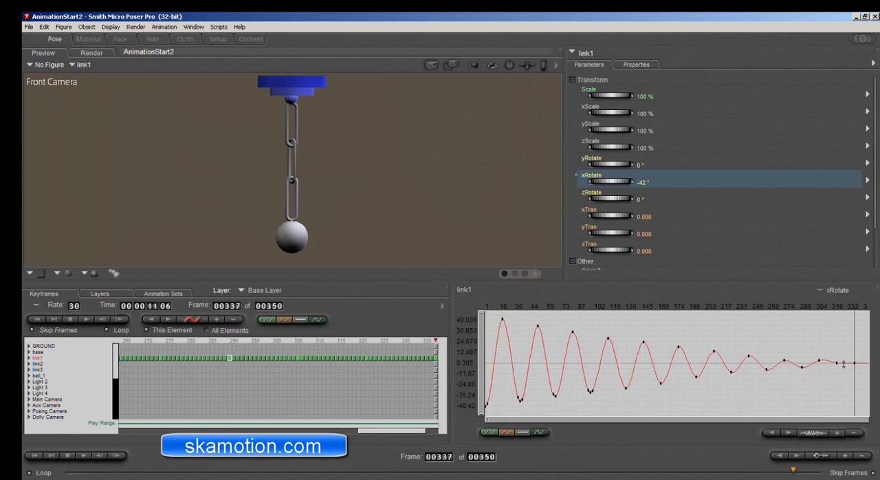
pyautogui.click(836, 362)
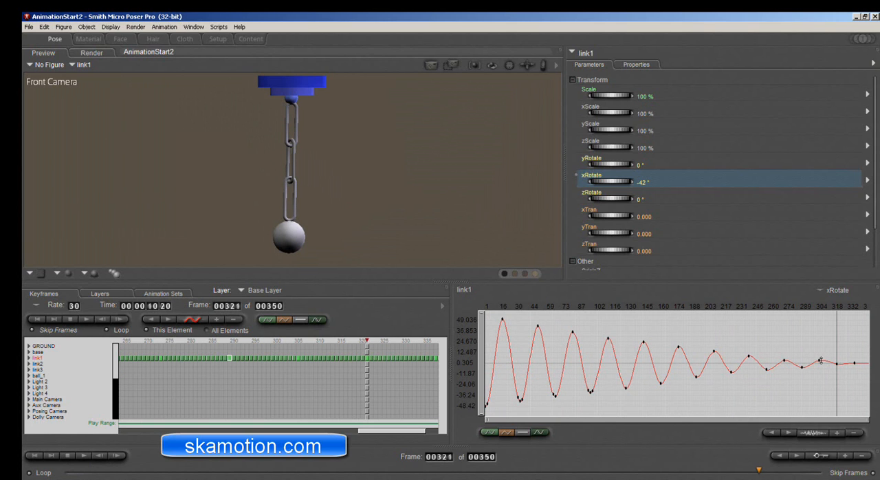
pyautogui.click(818, 361)
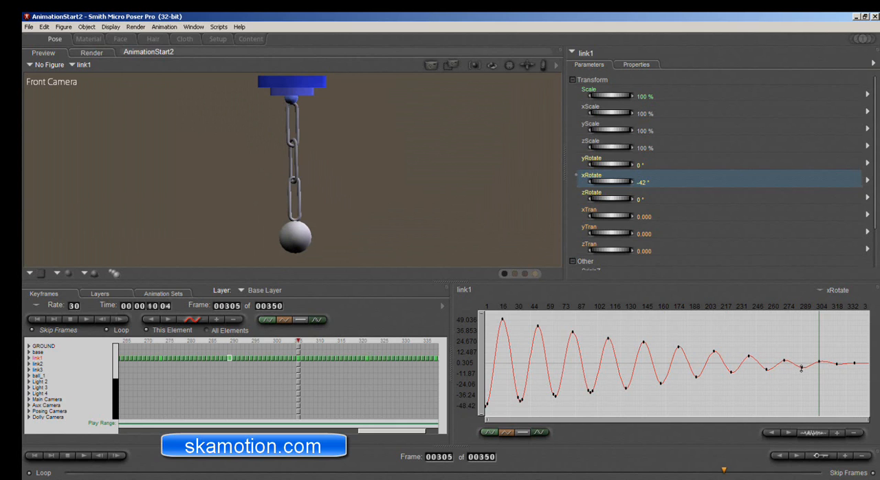
pyautogui.click(801, 368)
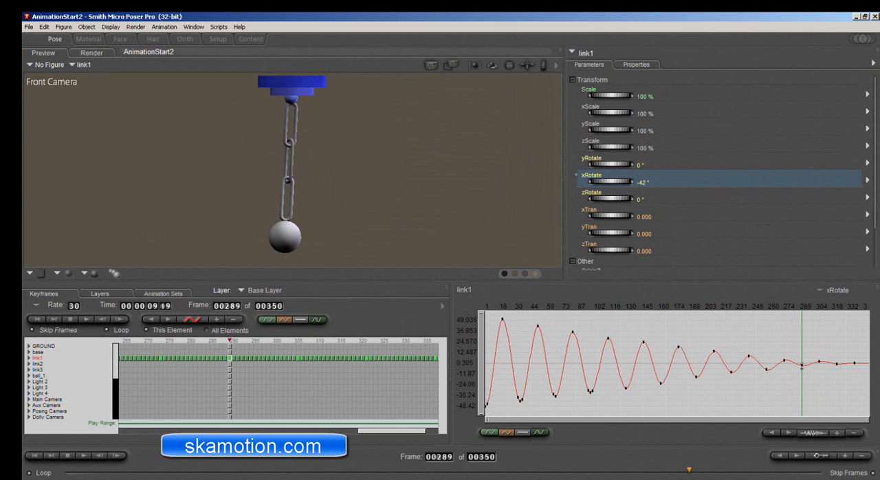
pyautogui.click(766, 368)
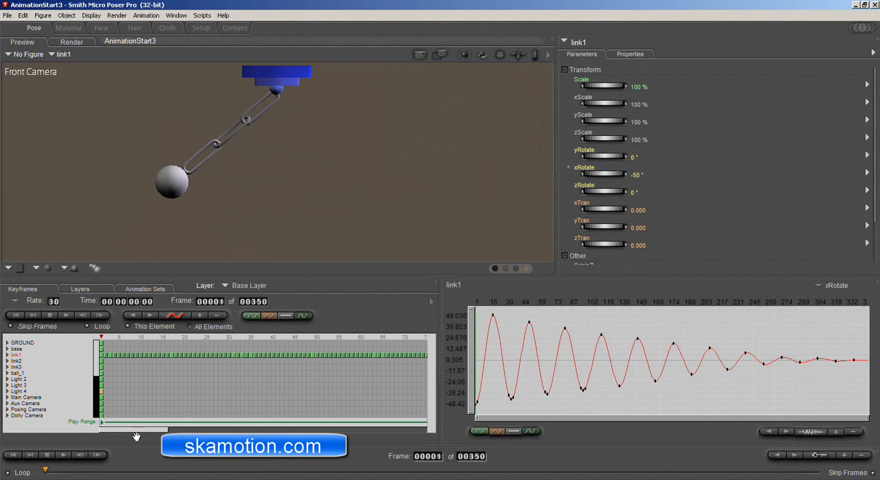
pyautogui.click(63, 457)
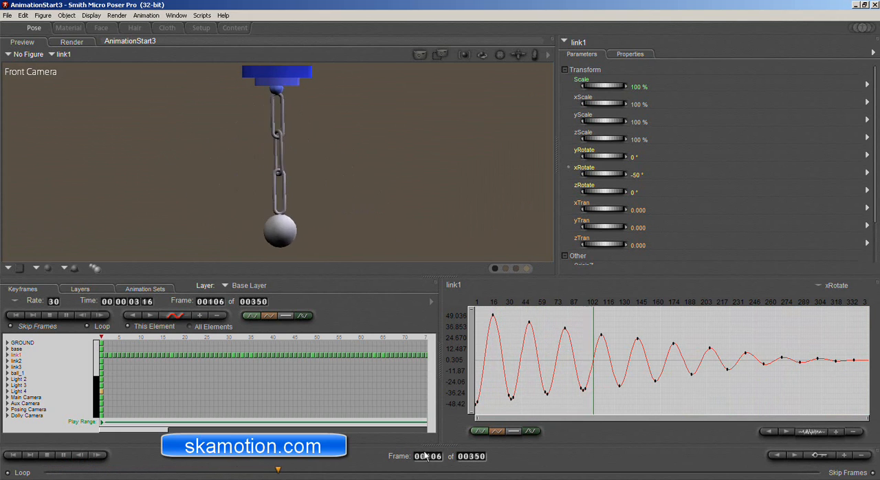
pyautogui.click(47, 455)
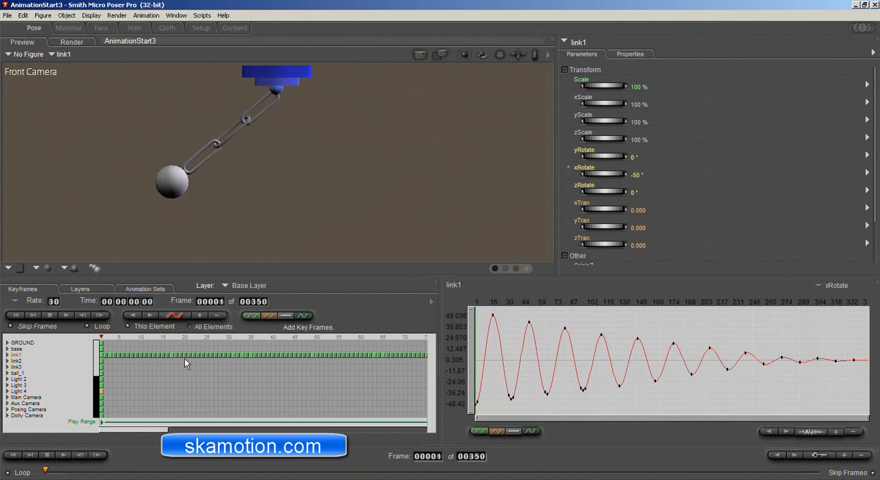
# Expand link1's channels and delete the surplus keyframes after frame 1 in the rows from OriginX through yRotate.
pyautogui.click(8, 355)
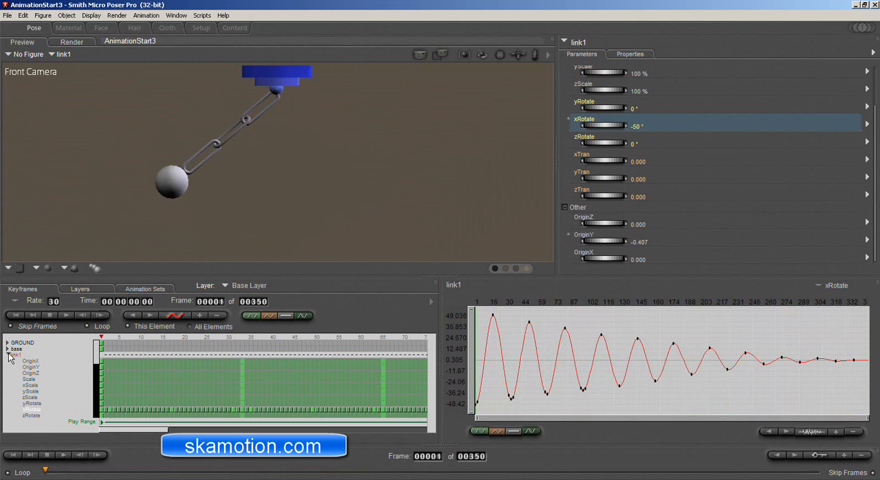
pyautogui.moveTo(96, 355); pyautogui.dragTo(98, 366)
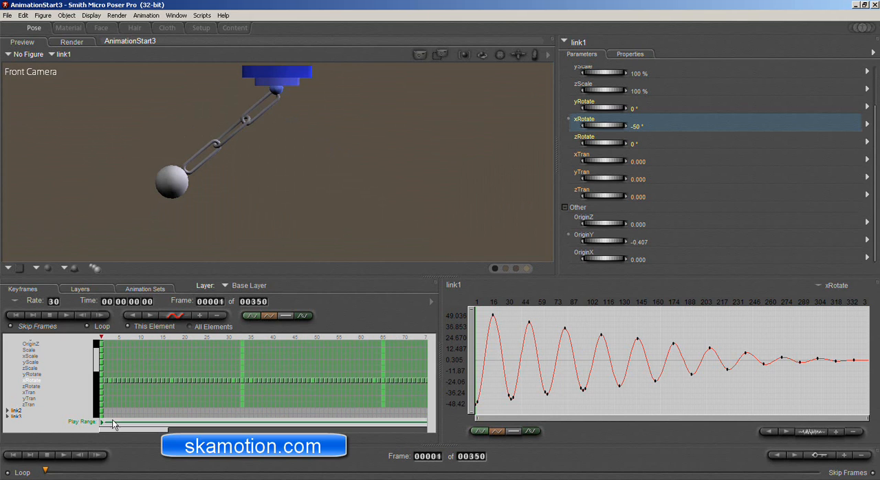
pyautogui.moveTo(95, 363); pyautogui.dragTo(336, 405)
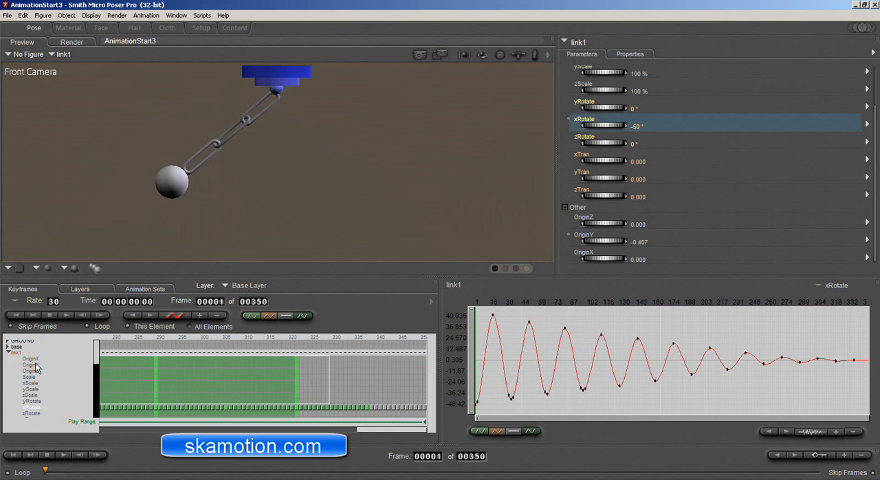
pyautogui.moveTo(237, 386); pyautogui.dragTo(263, 384)
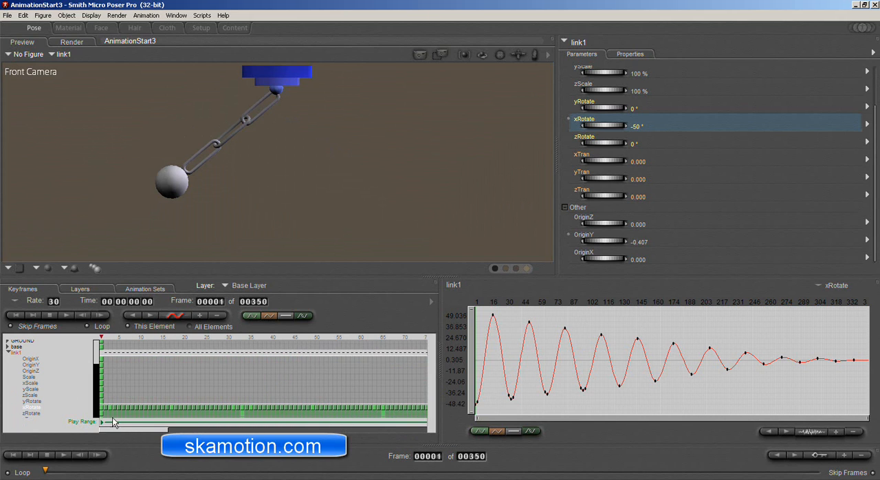
# Select and copy all of link1's xRotate keyframes from frame 1 to about frame 337.
pyautogui.moveTo(101, 411); pyautogui.dragTo(481, 411)
pyautogui.moveTo(414, 410); pyautogui.dragTo(363, 411)
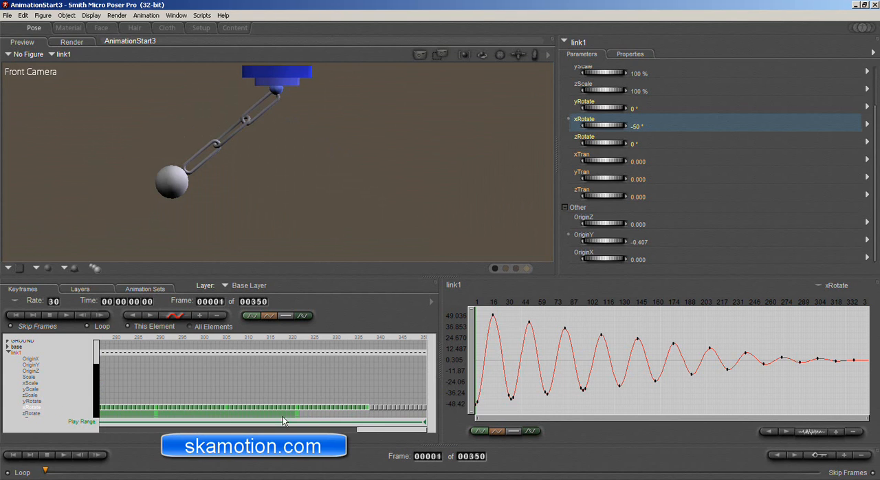
pyautogui.moveTo(359, 433); pyautogui.dragTo(119, 435)
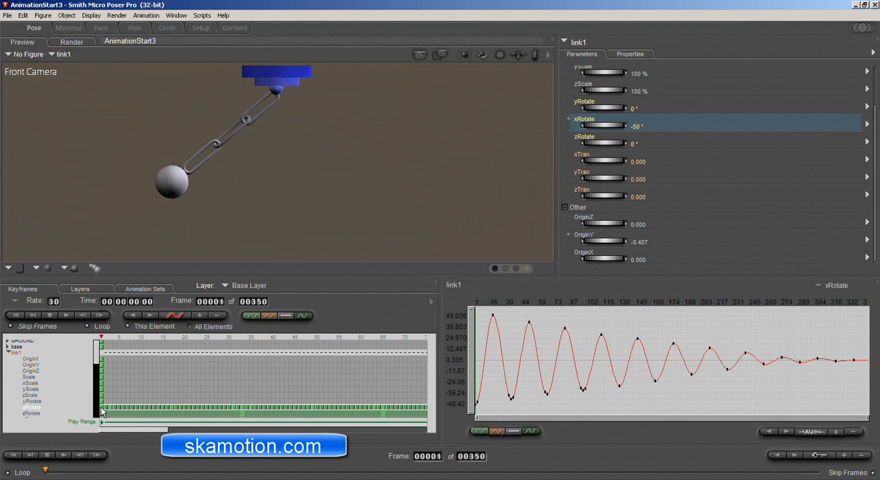
pyautogui.moveTo(109, 427); pyautogui.dragTo(371, 440)
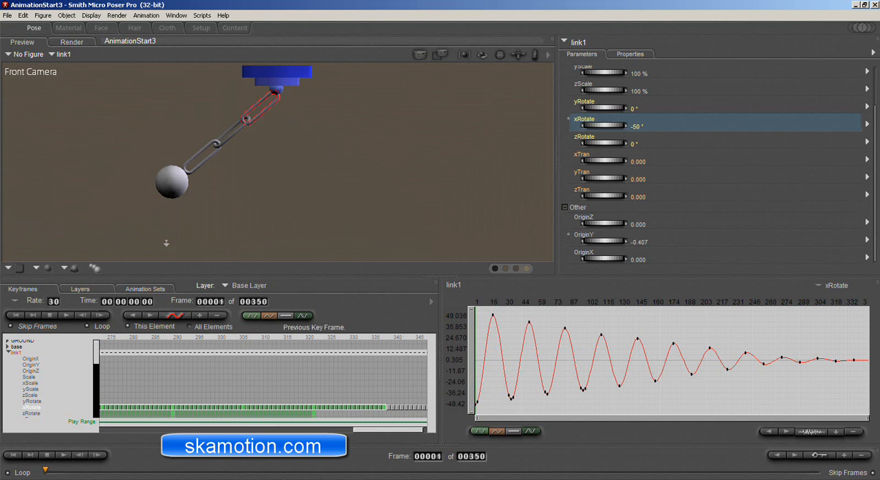
# Select link2, expand its channels, and paste the copied keyframes into its xRotate channel starting at frame 1.
pyautogui.click(231, 127)
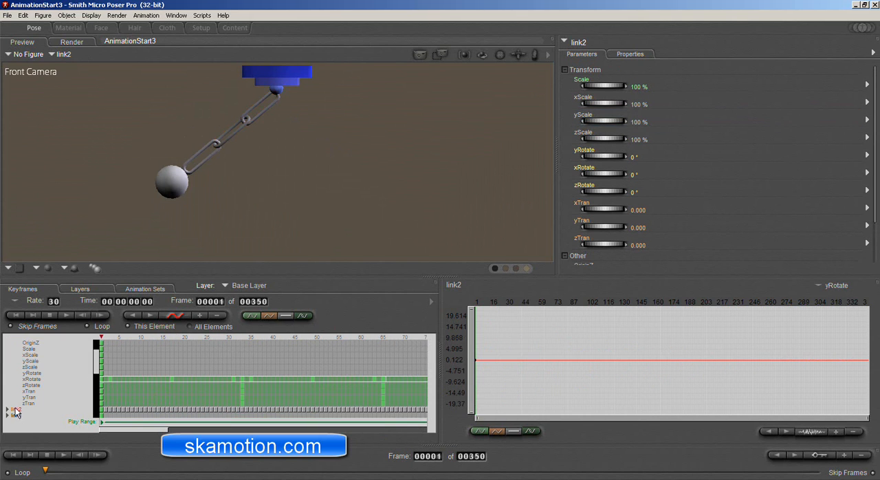
pyautogui.scroll(-2, 97, 372)
pyautogui.scroll(-1, 97, 372)
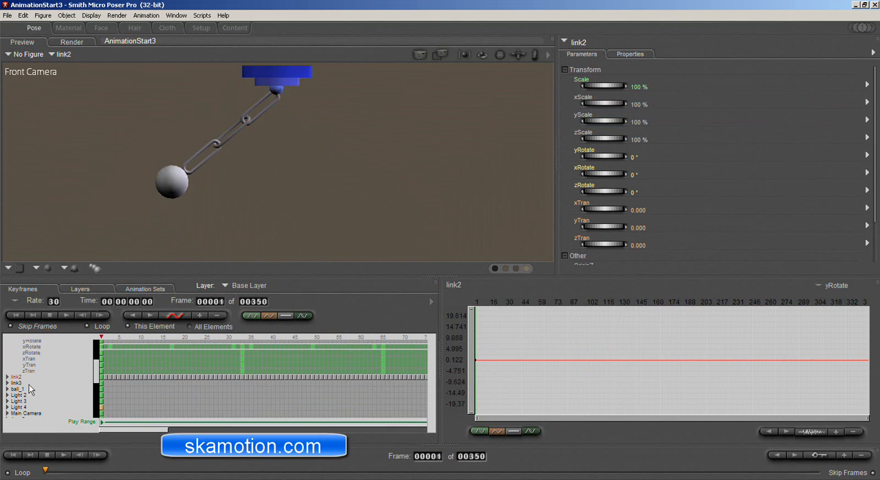
pyautogui.click(8, 378)
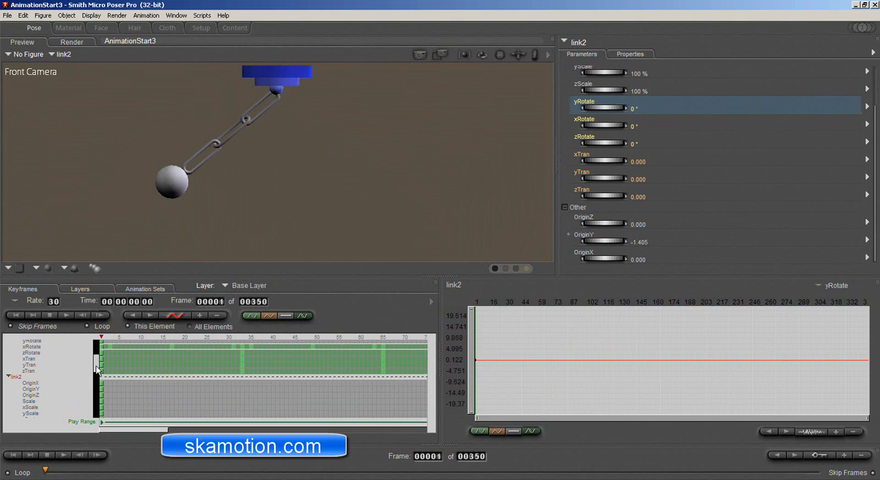
pyautogui.moveTo(96, 365); pyautogui.dragTo(94, 378)
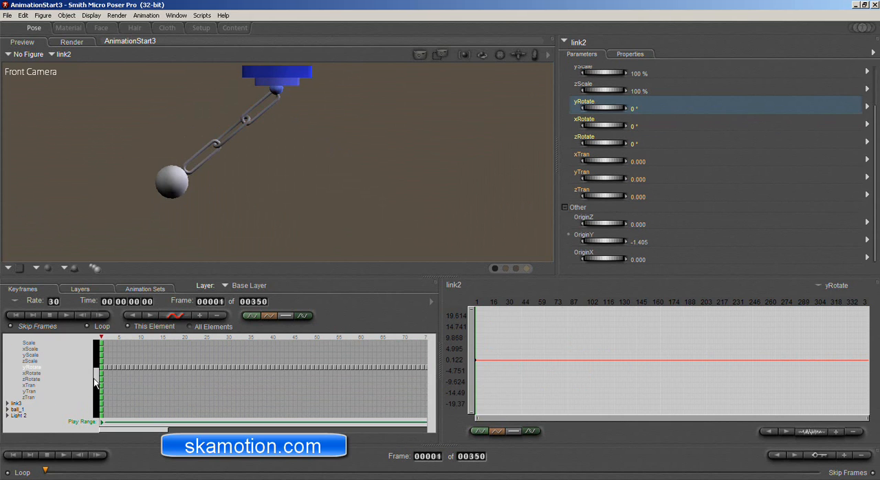
pyautogui.click(29, 374)
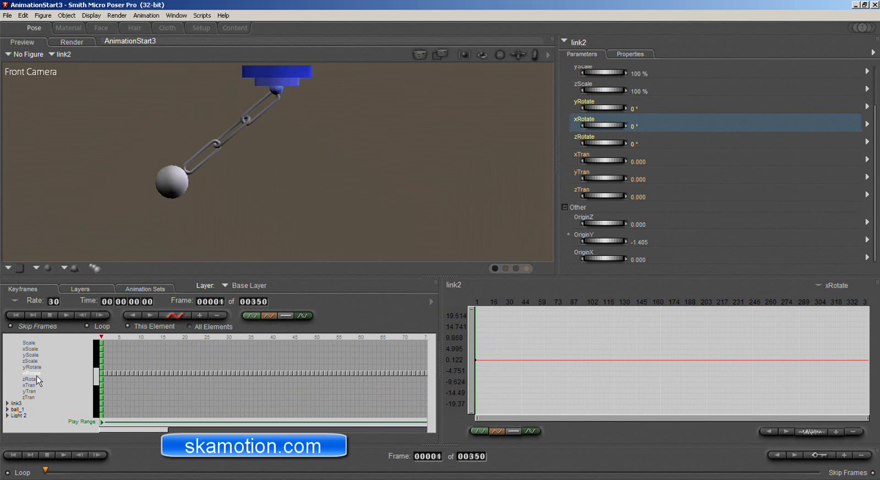
pyautogui.click(31, 368)
pyautogui.click(32, 373)
pyautogui.moveTo(44, 472)
pyautogui.mouseDown()
pyautogui.moveTo(57, 471)
pyautogui.moveTo(45, 471)
pyautogui.mouseUp()
pyautogui.hotkey('ctrl', 'v')
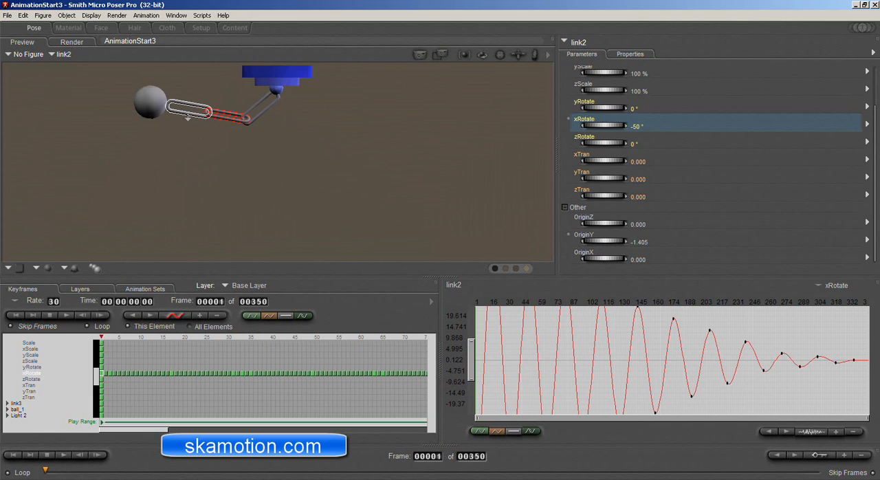
# Paste the copied keyframes into link3's xRotate channel starting at frame 1, and play the animation to check the chain's motion.
pyautogui.click(190, 120)
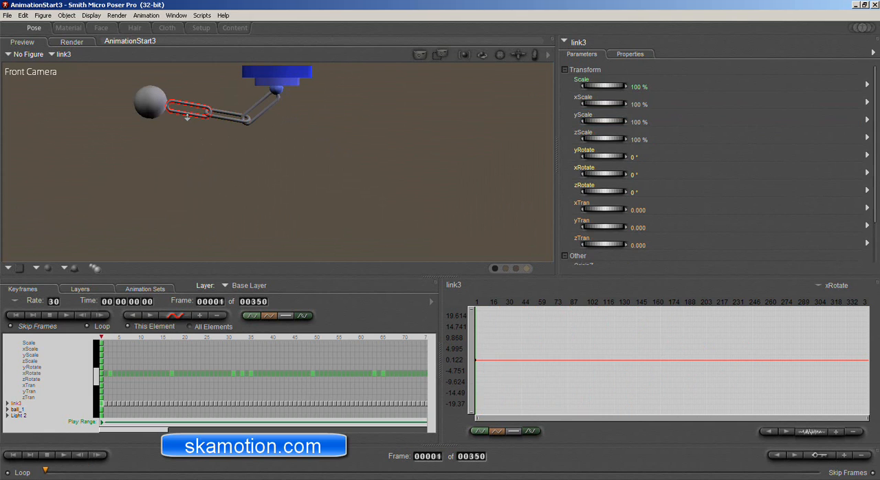
pyautogui.click(8, 404)
pyautogui.scroll(-3, 20, 402)
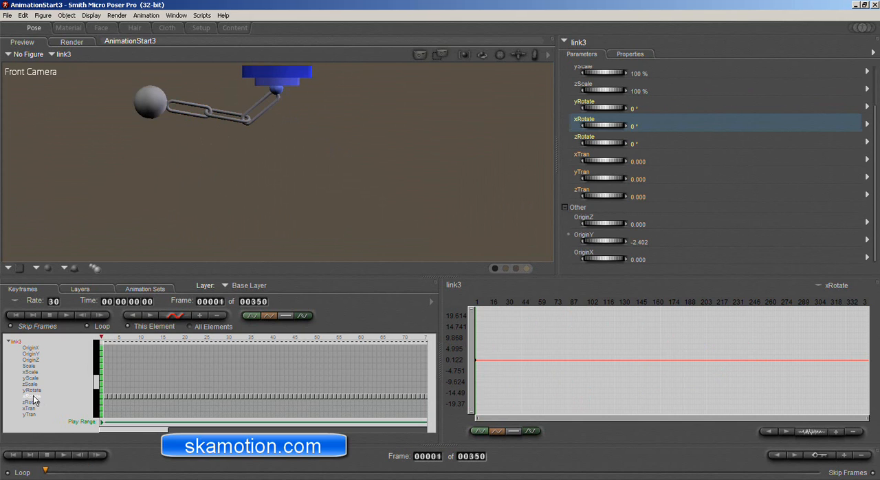
pyautogui.click(102, 396)
pyautogui.hotkey('ctrl', 'v')
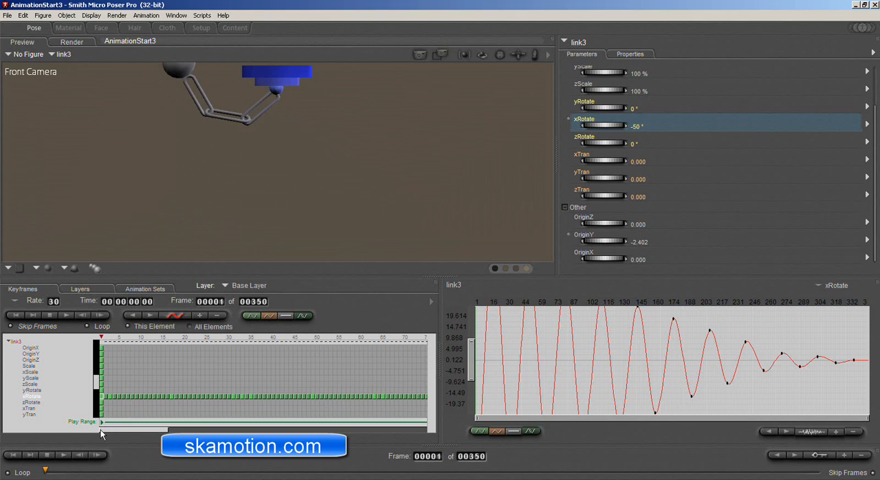
pyautogui.click(63, 456)
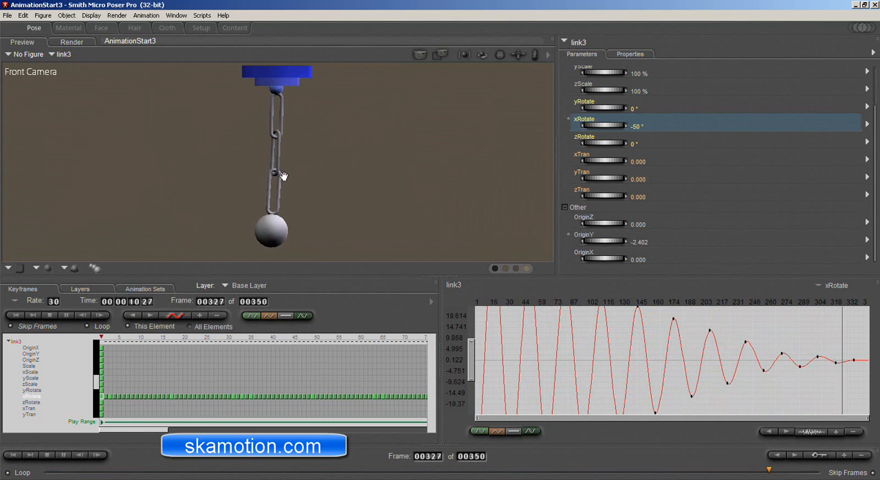
pyautogui.click(47, 457)
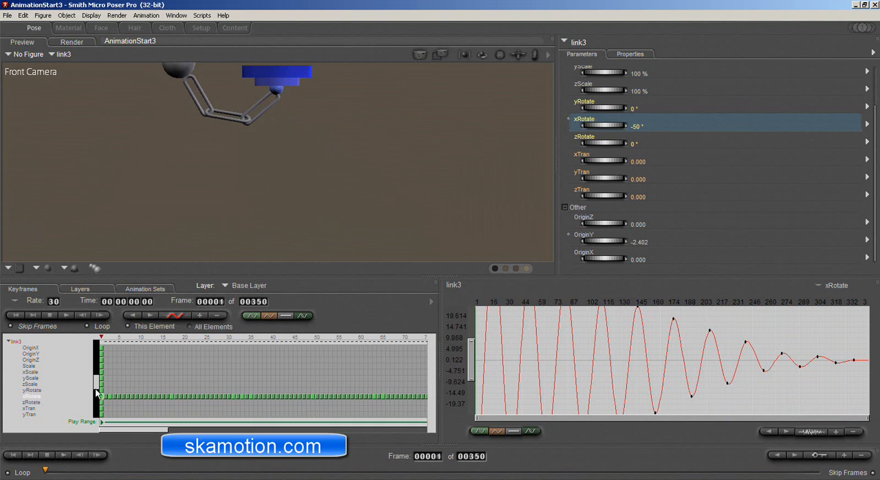
# Select all of link2's xRotate keyframes through about frame 337 and shift them about 3 frames later, then return to frame 1.
pyautogui.moveTo(94, 385)
pyautogui.mouseDown()
pyautogui.moveTo(95, 367)
pyautogui.moveTo(97, 377)
pyautogui.mouseUp()
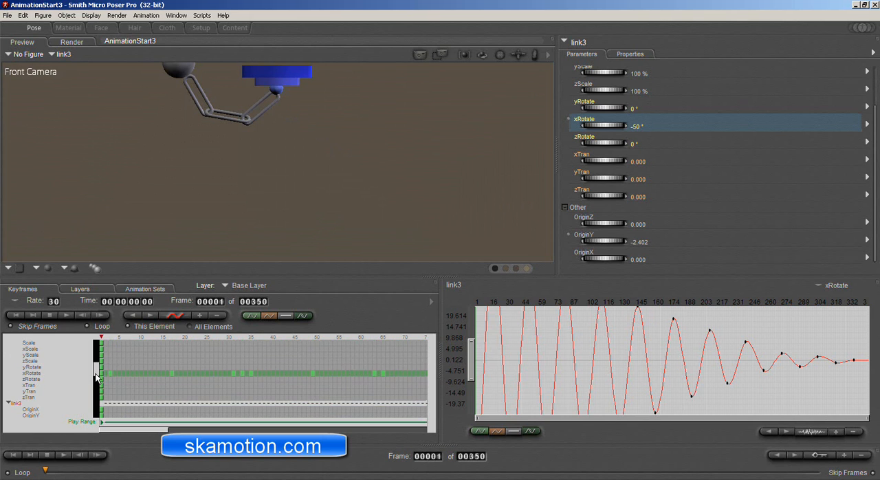
pyautogui.click(34, 375)
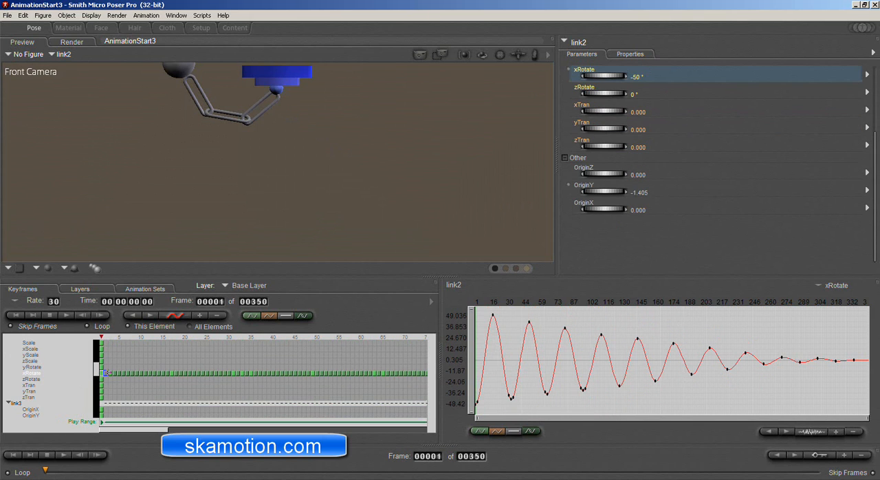
pyautogui.moveTo(323, 374); pyautogui.dragTo(66, 368)
pyautogui.click(104, 375)
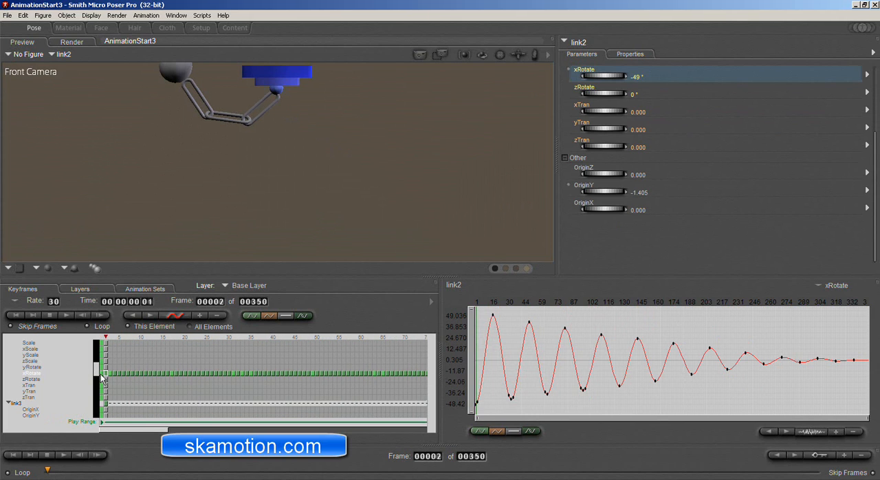
pyautogui.click(102, 373)
pyautogui.click(104, 374)
pyautogui.click(103, 374)
pyautogui.moveTo(105, 374); pyautogui.dragTo(124, 373)
pyautogui.moveTo(317, 374); pyautogui.dragTo(384, 375)
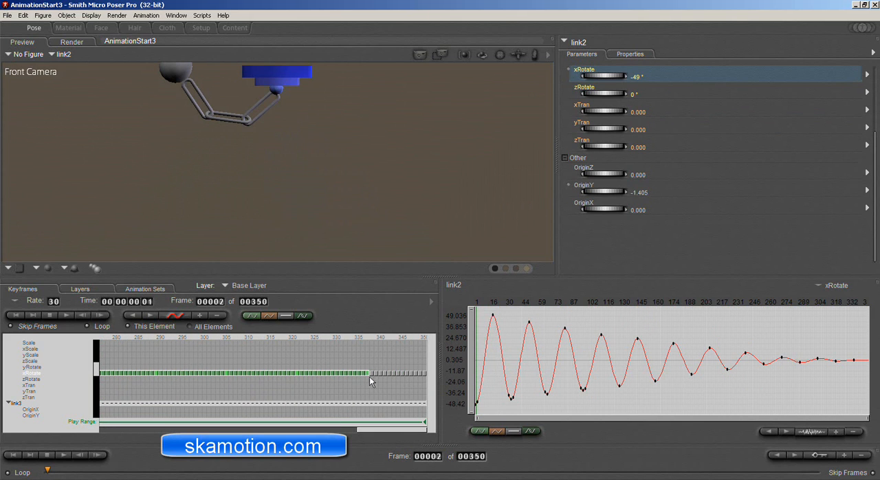
pyautogui.moveTo(364, 430); pyautogui.dragTo(83, 443)
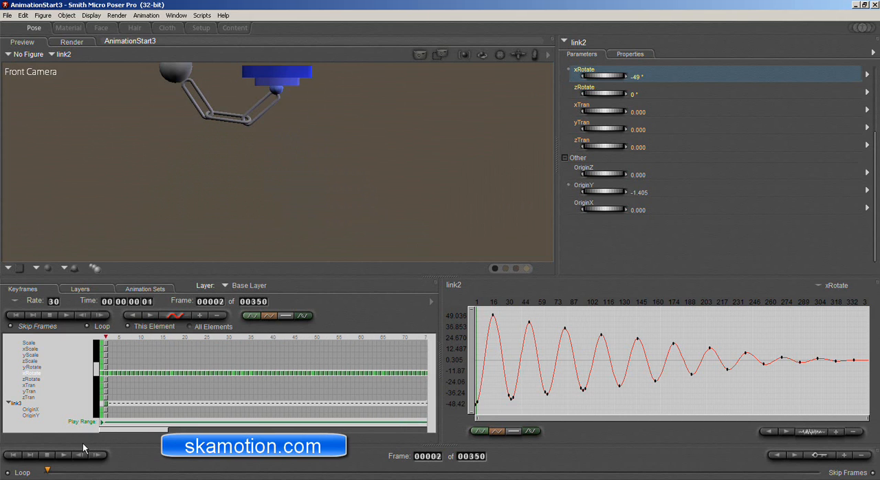
pyautogui.click(106, 372)
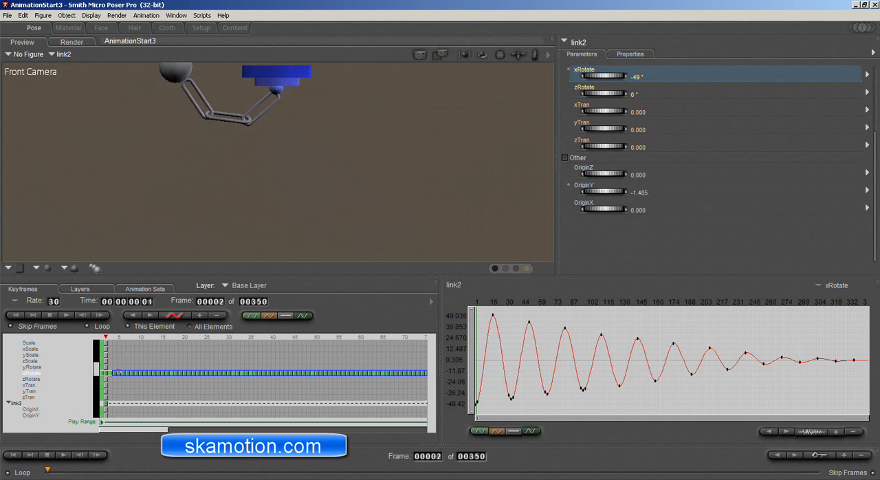
pyautogui.moveTo(117, 372); pyautogui.dragTo(118, 372)
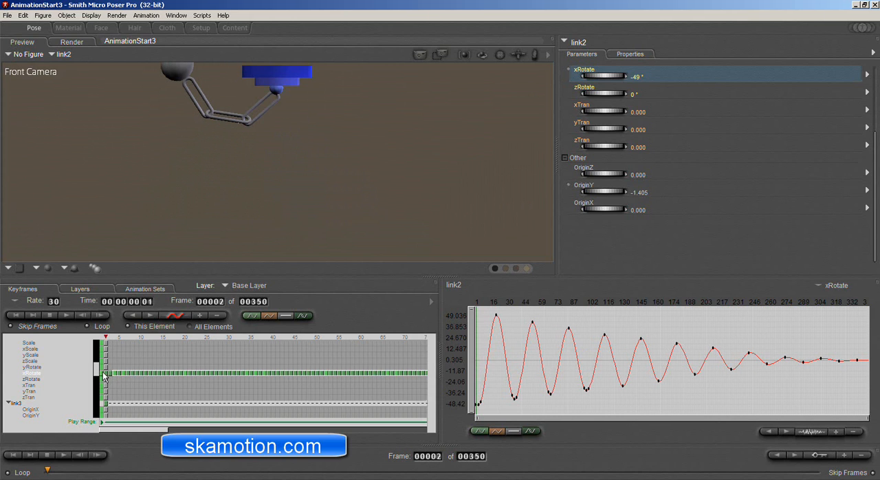
pyautogui.moveTo(106, 337)
pyautogui.mouseDown()
pyautogui.moveTo(113, 337)
pyautogui.moveTo(95, 337)
pyautogui.mouseUp()
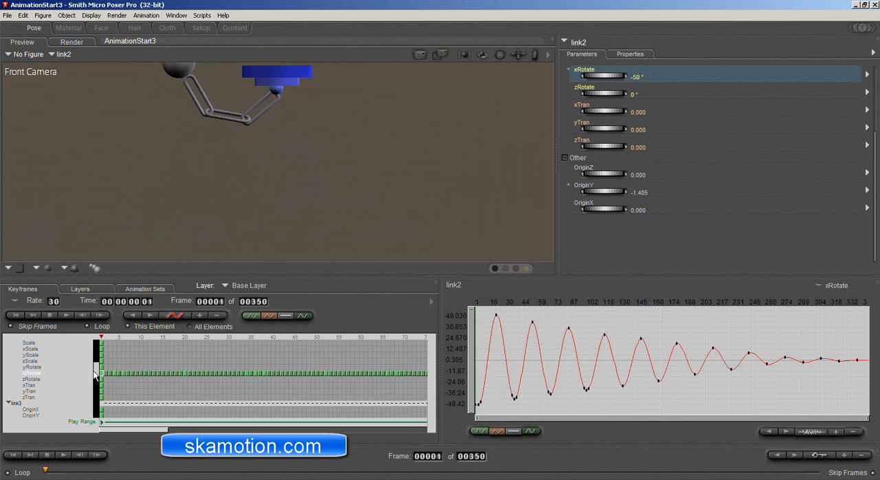
# Shift all of link3's xRotate keyframes about 7 frames later and play the animation to check the chain's swing.
pyautogui.moveTo(98, 373); pyautogui.dragTo(98, 386)
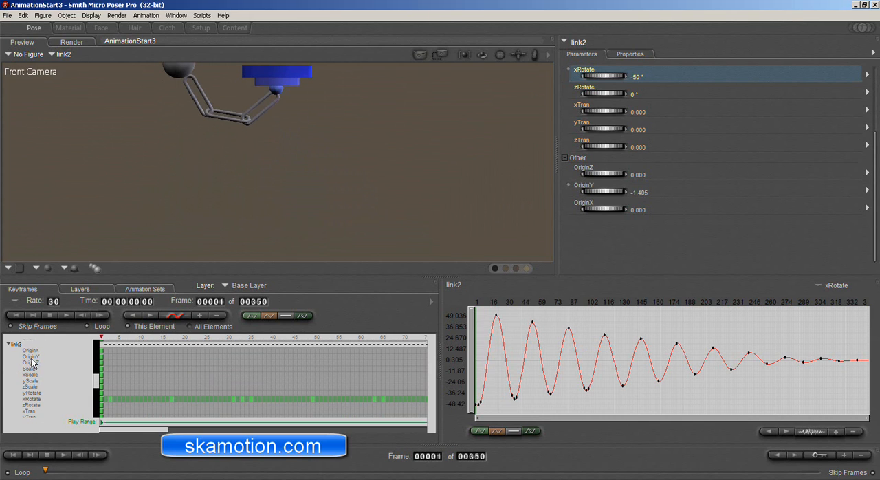
pyautogui.click(107, 399)
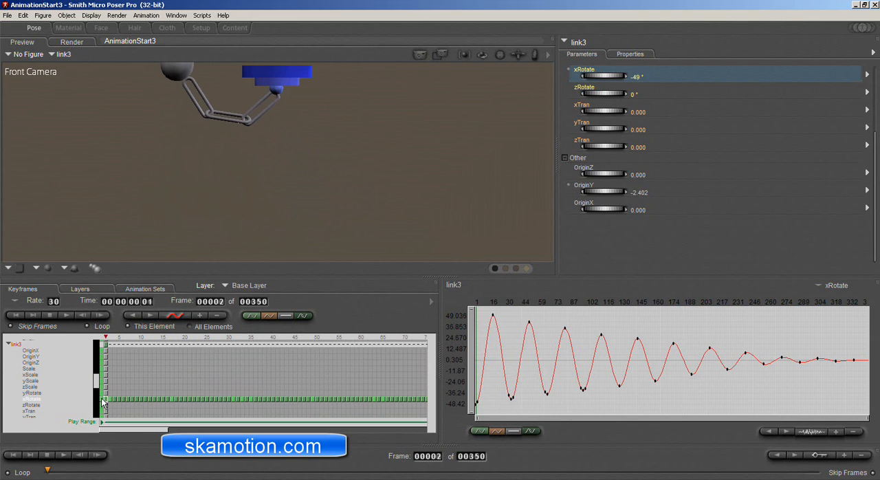
pyautogui.moveTo(102, 403); pyautogui.dragTo(464, 404)
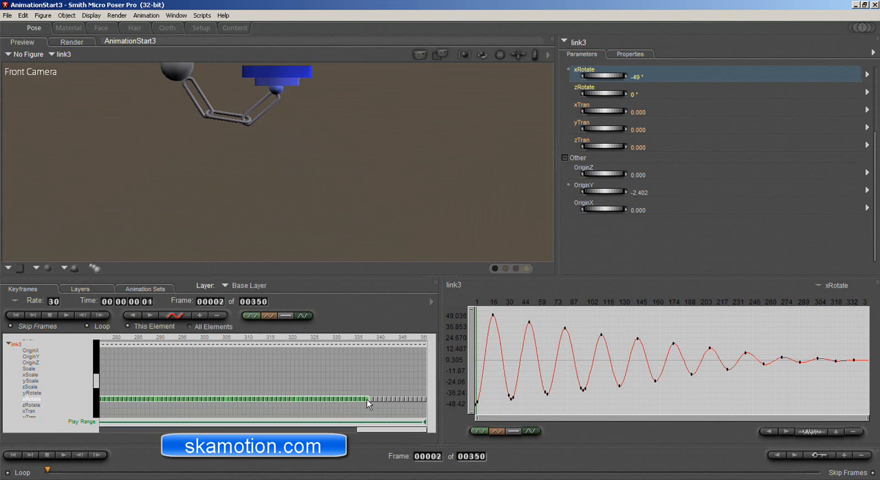
pyautogui.moveTo(370, 429); pyautogui.dragTo(97, 427)
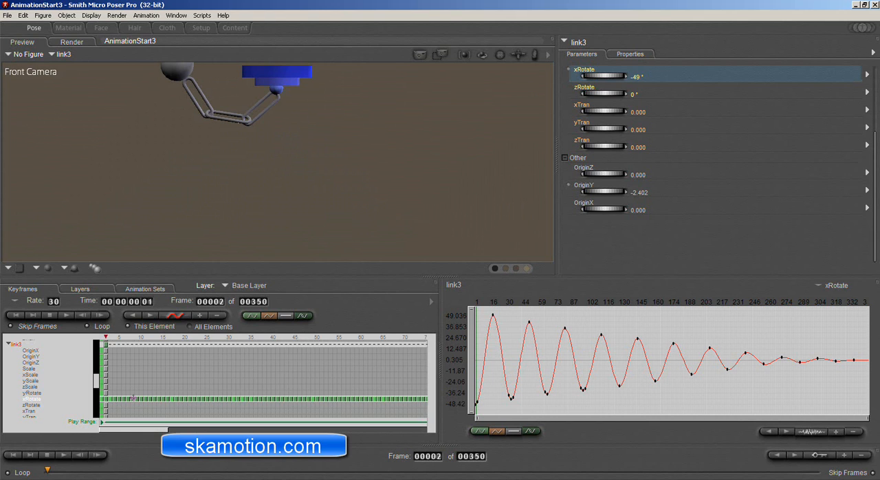
pyautogui.moveTo(132, 397); pyautogui.dragTo(161, 398)
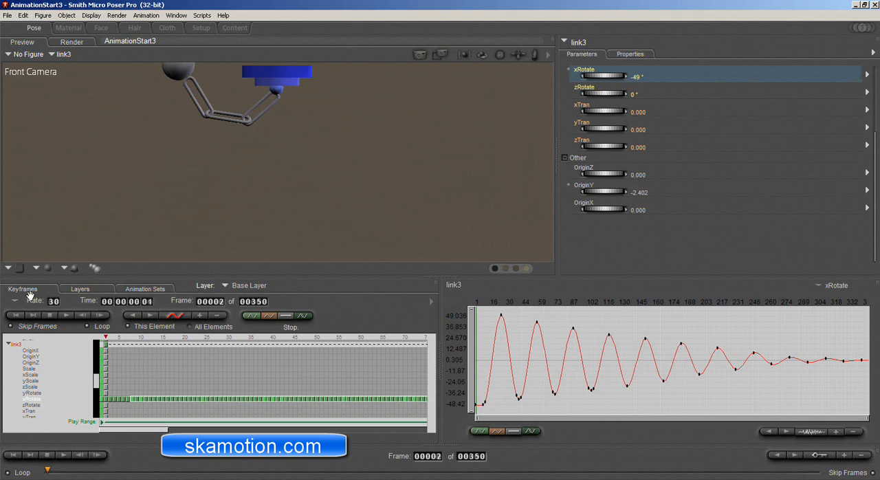
pyautogui.click(66, 316)
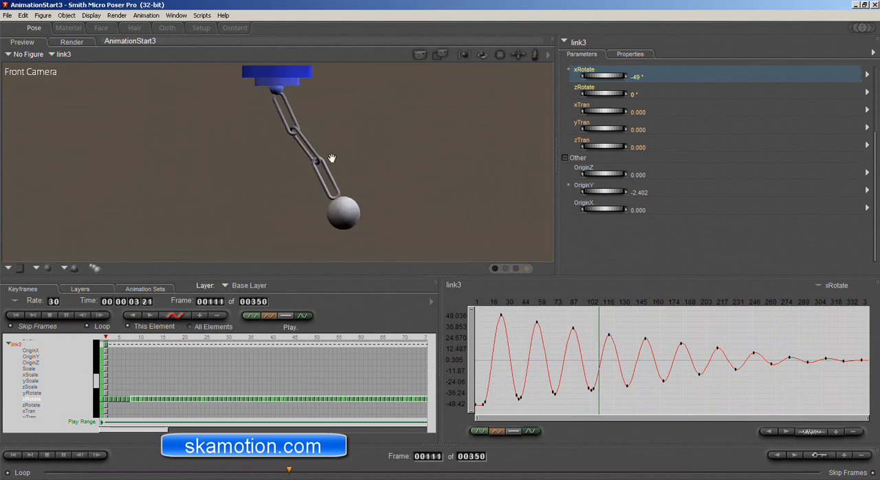
pyautogui.click(50, 315)
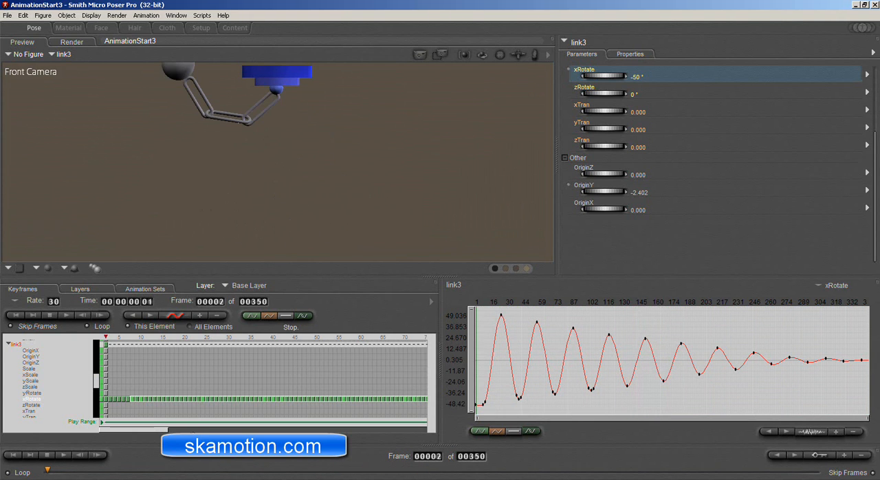
# Select the ball, expand its channels, and paste the copied keyframes into its xRotate channel starting at frame 1.
pyautogui.click(176, 71)
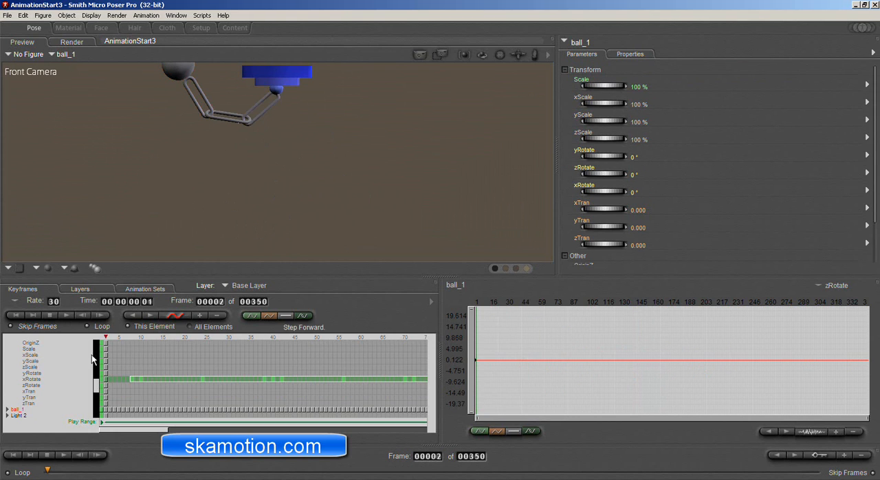
pyautogui.moveTo(97, 384); pyautogui.dragTo(96, 393)
pyautogui.click(7, 349)
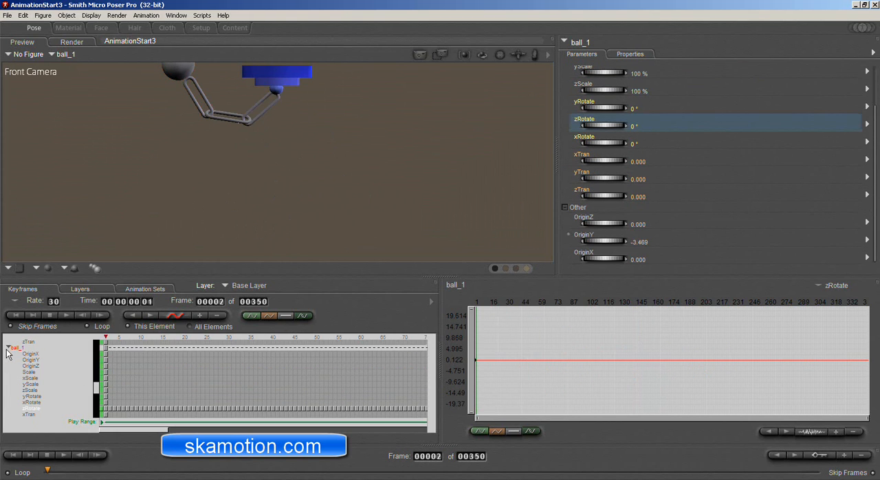
pyautogui.click(30, 403)
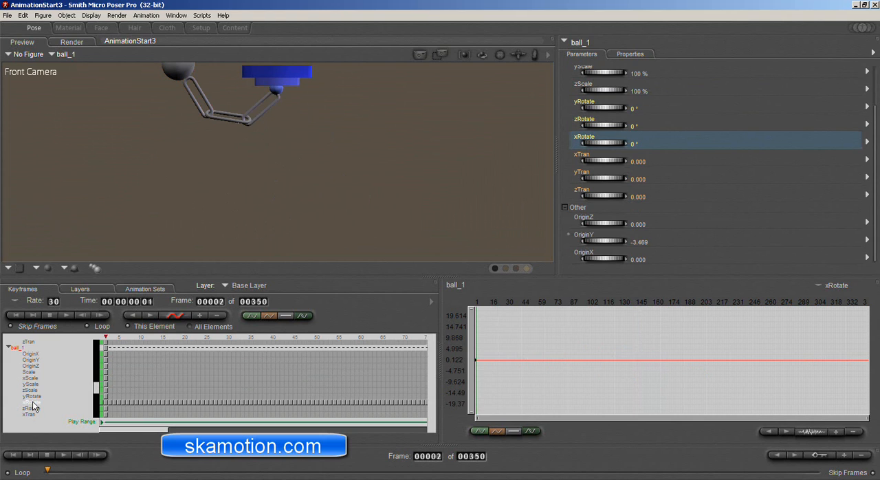
pyautogui.click(102, 406)
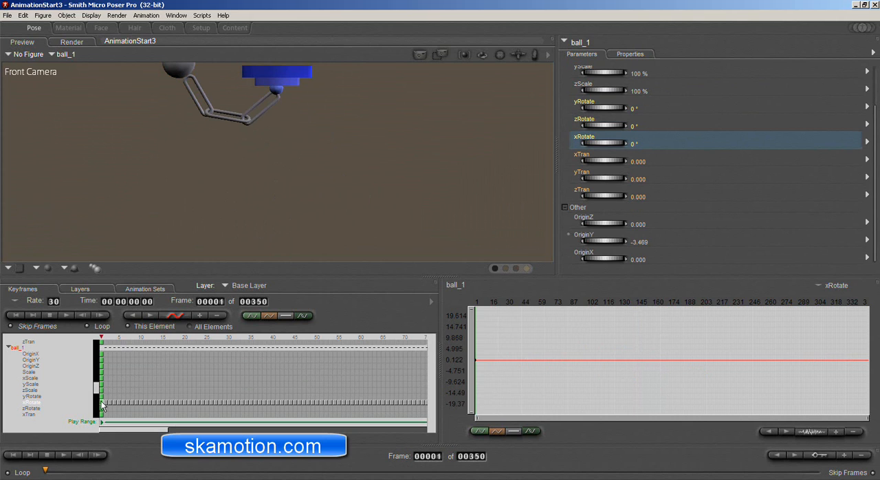
pyautogui.hotkey('ctrl', 'v')
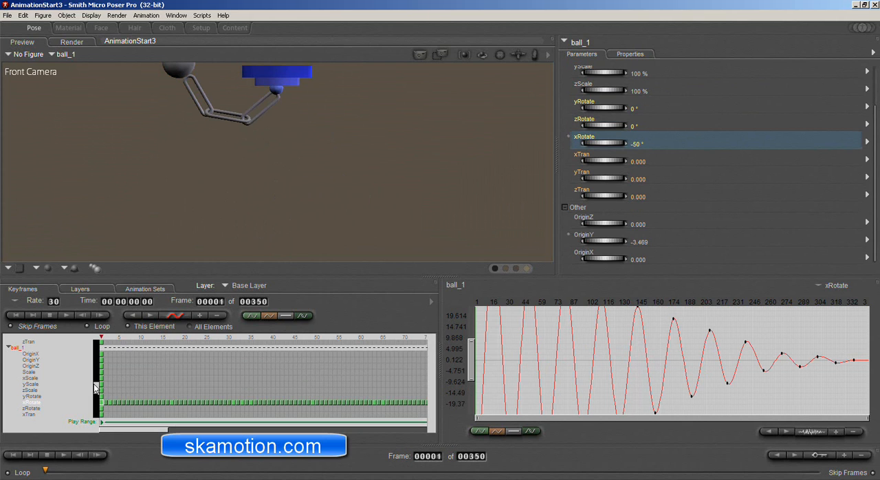
# Shift all of the ball's xRotate keyframes about 8 frames later and play the animation to check the motion.
pyautogui.click(110, 405)
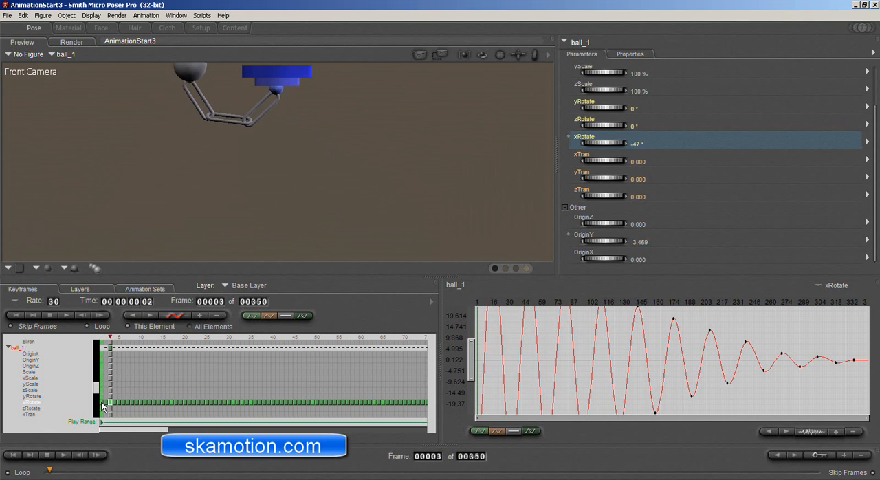
pyautogui.moveTo(173, 403); pyautogui.dragTo(94, 436)
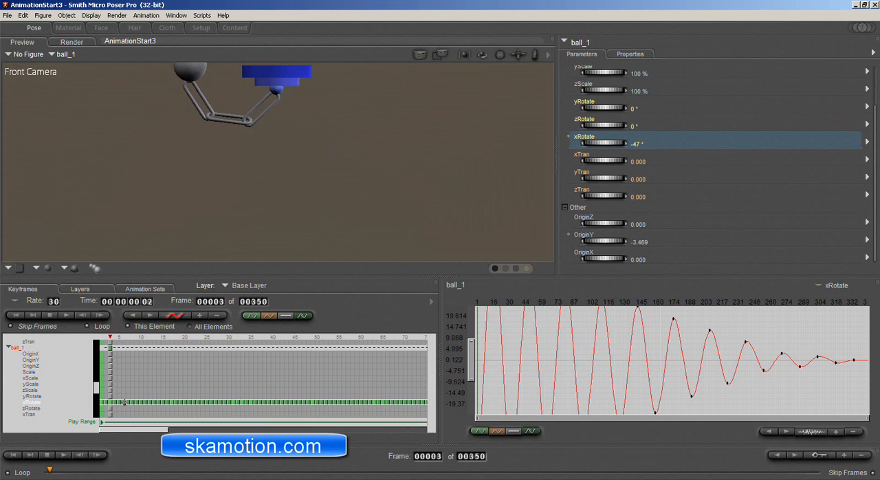
pyautogui.moveTo(110, 403); pyautogui.dragTo(162, 399)
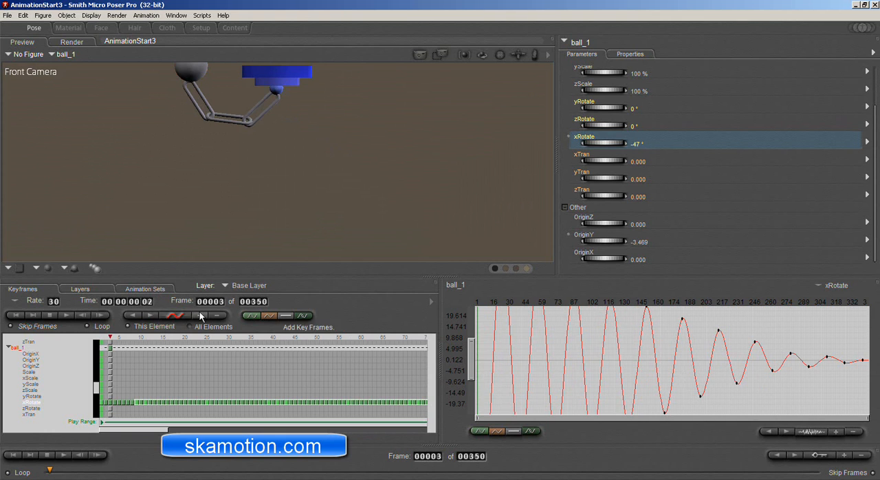
pyautogui.click(68, 314)
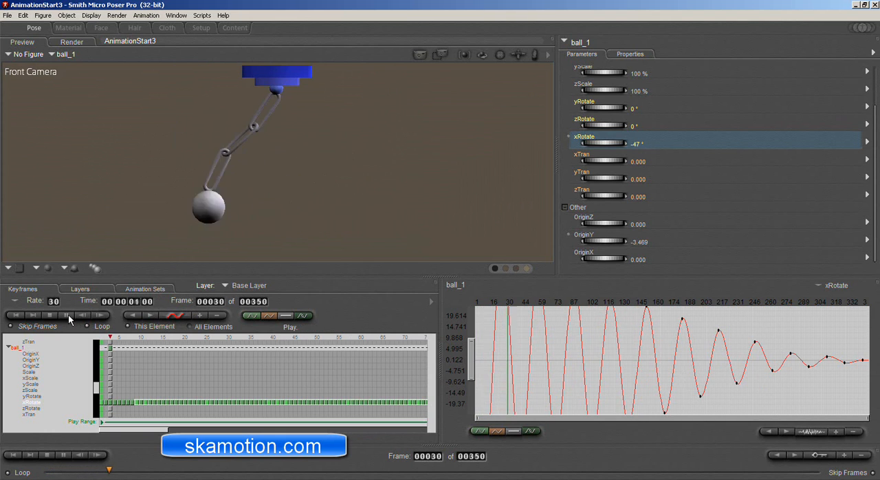